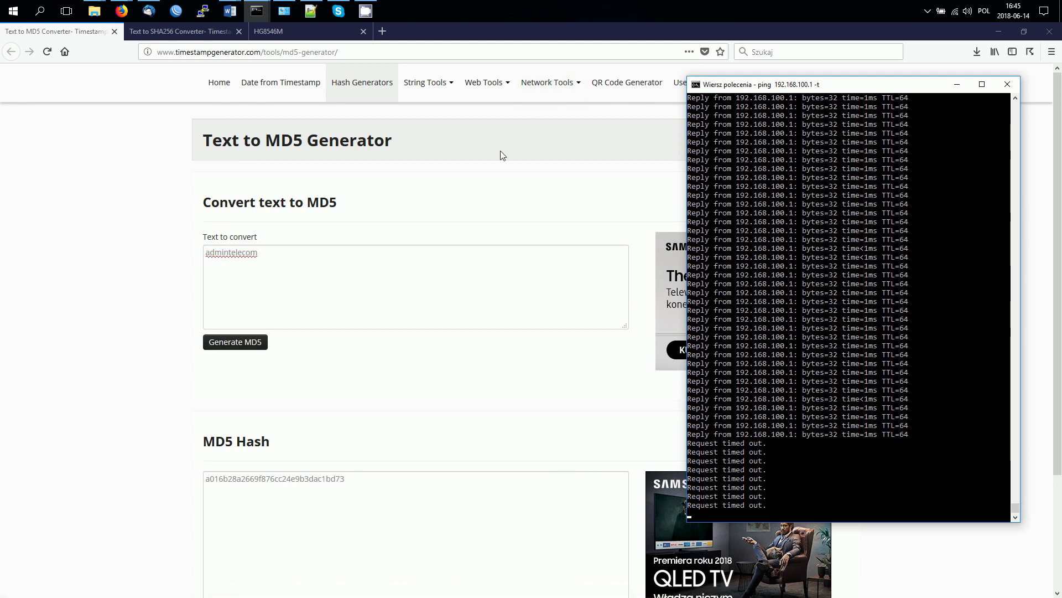
# Step: Open the Ethernet adapter's TCP/IPv4 properties and choose 'Użyj następującego adresu IP' for manual addressing
pyautogui.click(284, 11)
pyautogui.rightClick(397, 203)
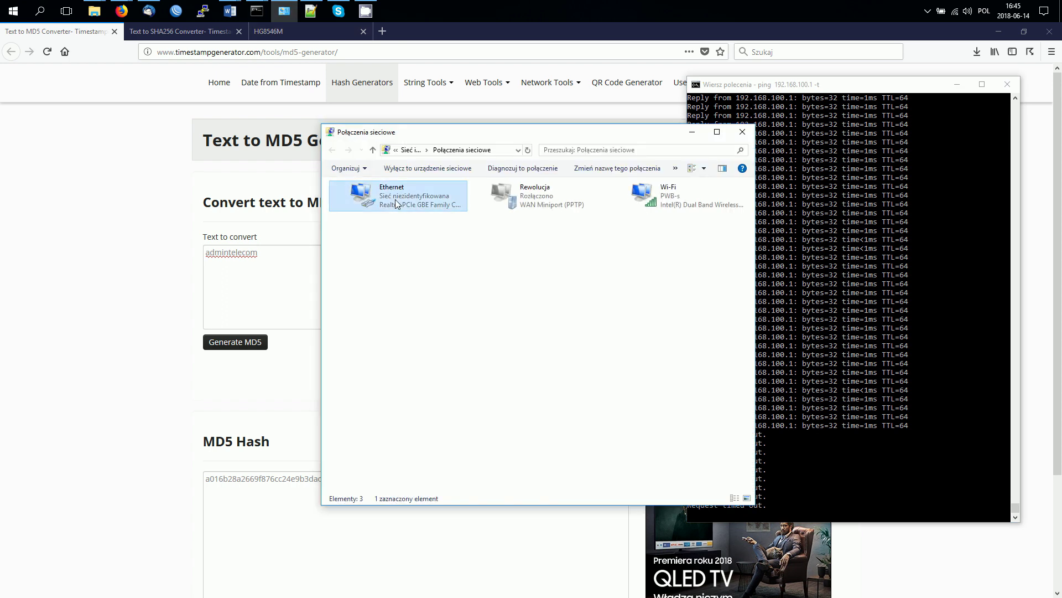
pyautogui.click(427, 303)
pyautogui.doubleClick(433, 305)
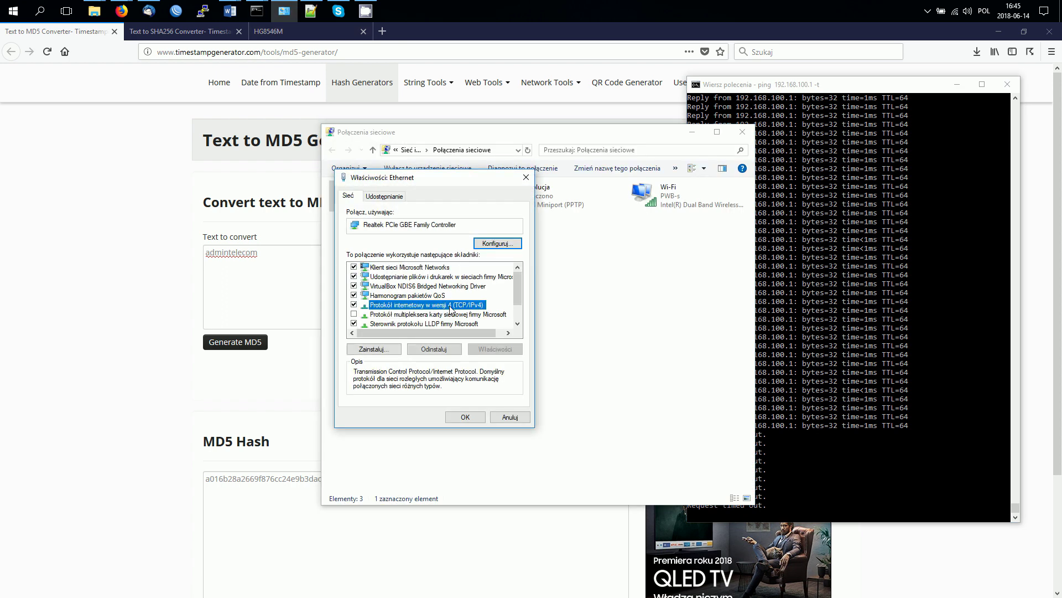
pyautogui.click(420, 299)
# Step: Enter static IP 192.168.100.111 and let the mask fill in as 255.255.255.0
pyautogui.click(479, 314)
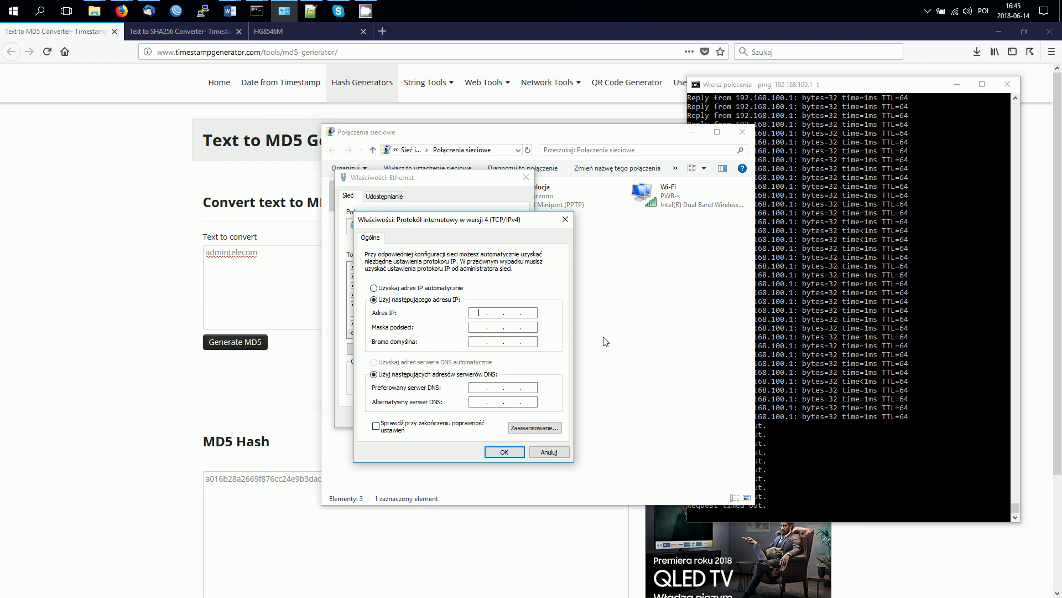
pyautogui.write('192 . 168 . 100 . 111')
pyautogui.press('Tab')
pyautogui.press('Tab')
pyautogui.press('Tab')
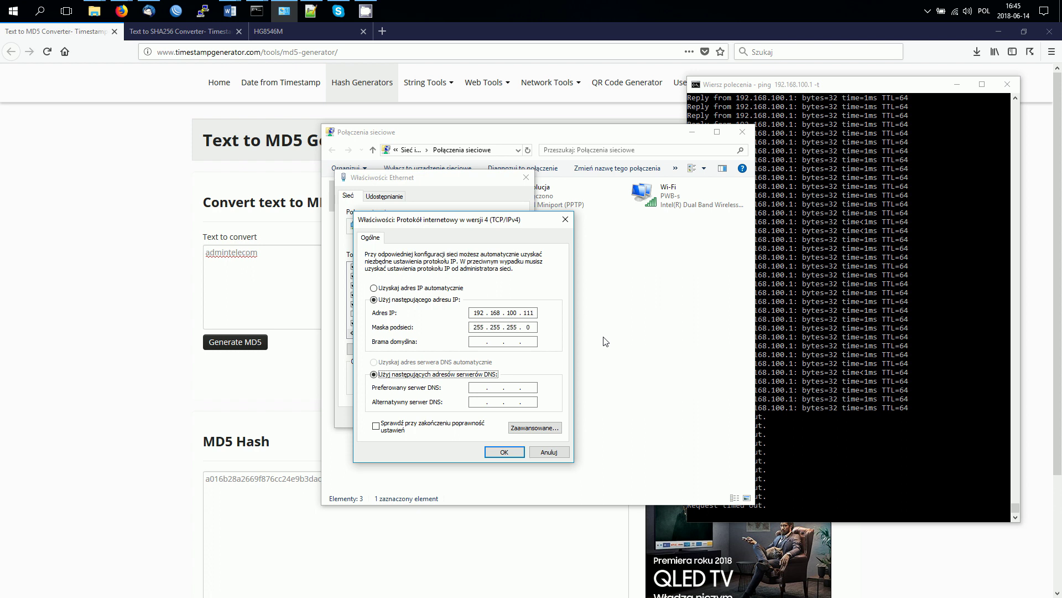
# Step: Save the IPv4 settings, close Ethernet properties, and switch to the HG8546M login tab
pyautogui.click(504, 451)
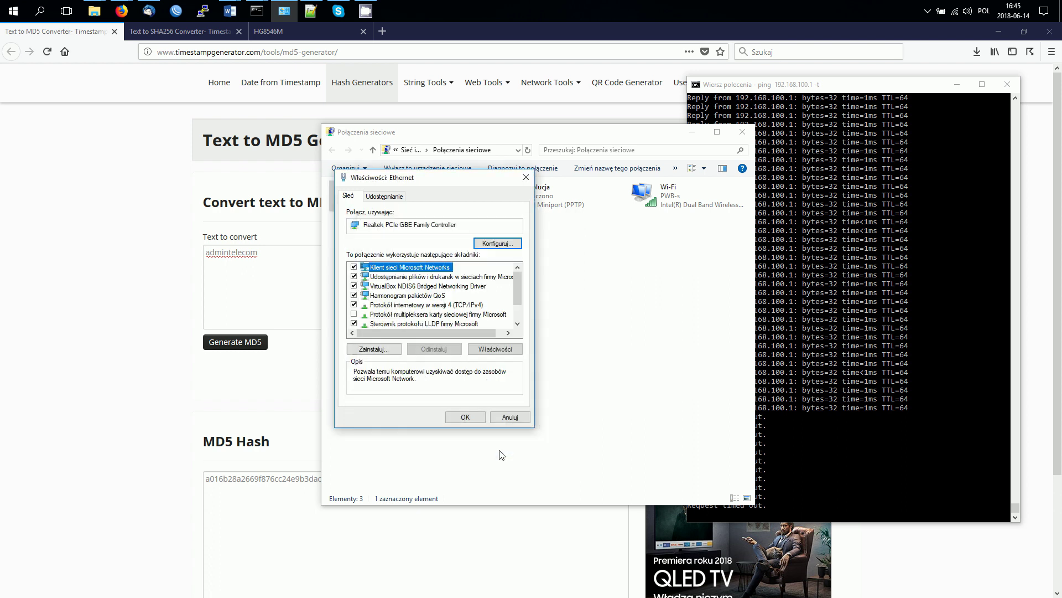
pyautogui.click(470, 418)
pyautogui.click(692, 132)
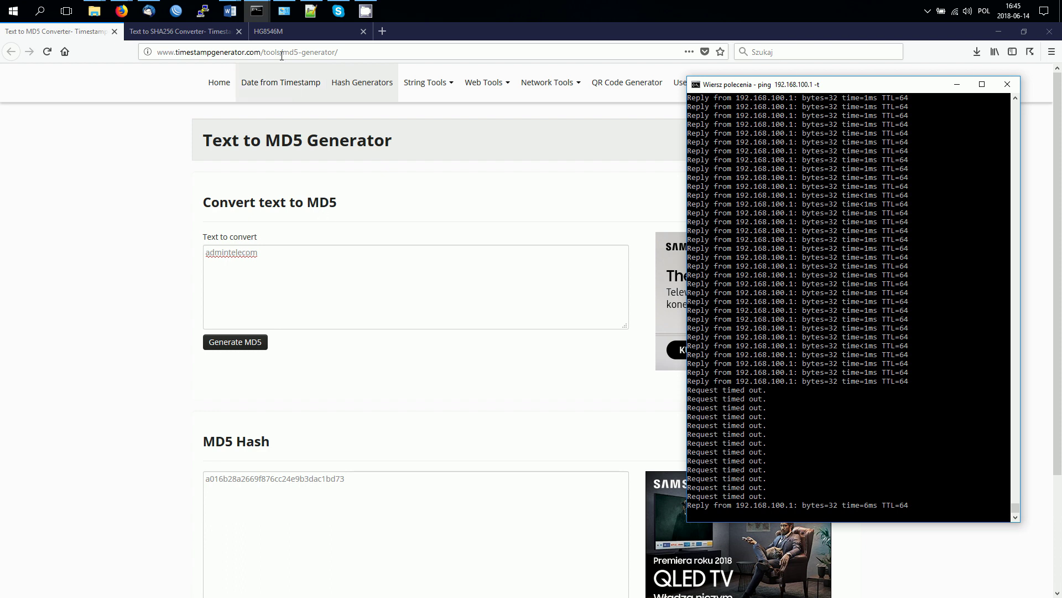
pyautogui.click(272, 33)
# Step: Launch Notepad from the Start menu search
pyautogui.click(2, 5)
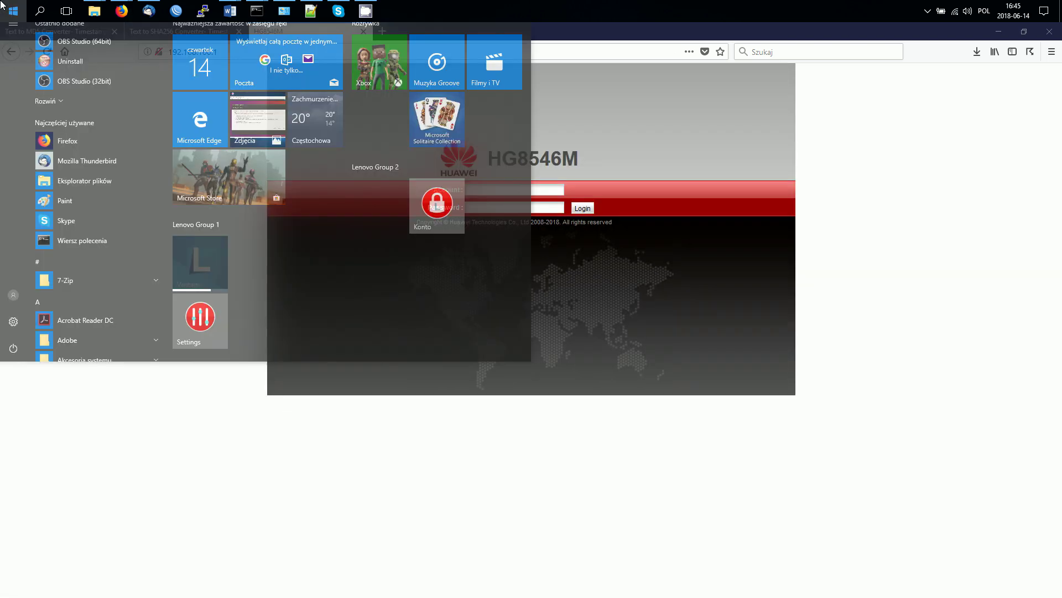
pyautogui.write('notepad')
pyautogui.press('Return')
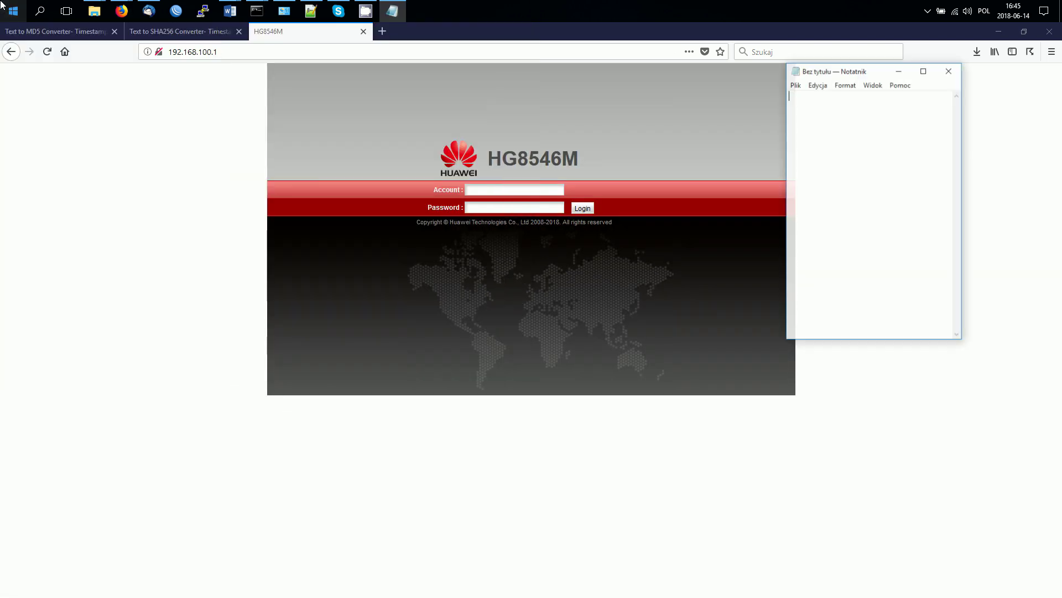
# Step: Type 'default:' followed by the router's default admin account name into the note
pyautogui.write('defaul')
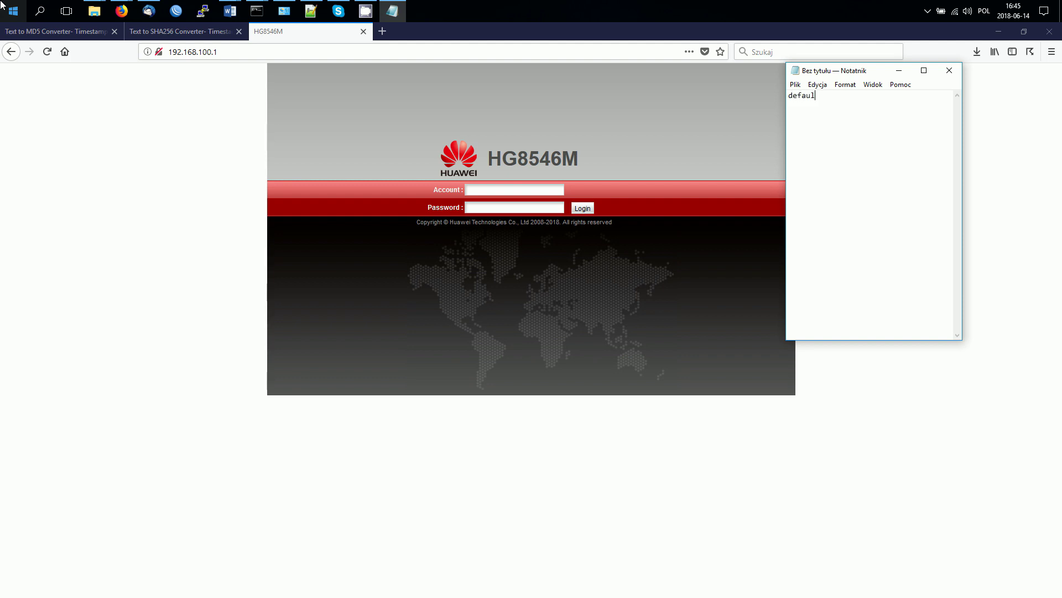
pyautogui.write('92.168')
pyautogui.press('BackSpace')
pyautogui.press('BackSpace')
pyautogui.press('BackSpace')
pyautogui.press('BackSpace')
pyautogui.press('BackSpace')
pyautogui.press('BackSpace')
pyautogui.press('BackSpace')
pyautogui.write('telecomadmin')
pyautogui.press('Tab')
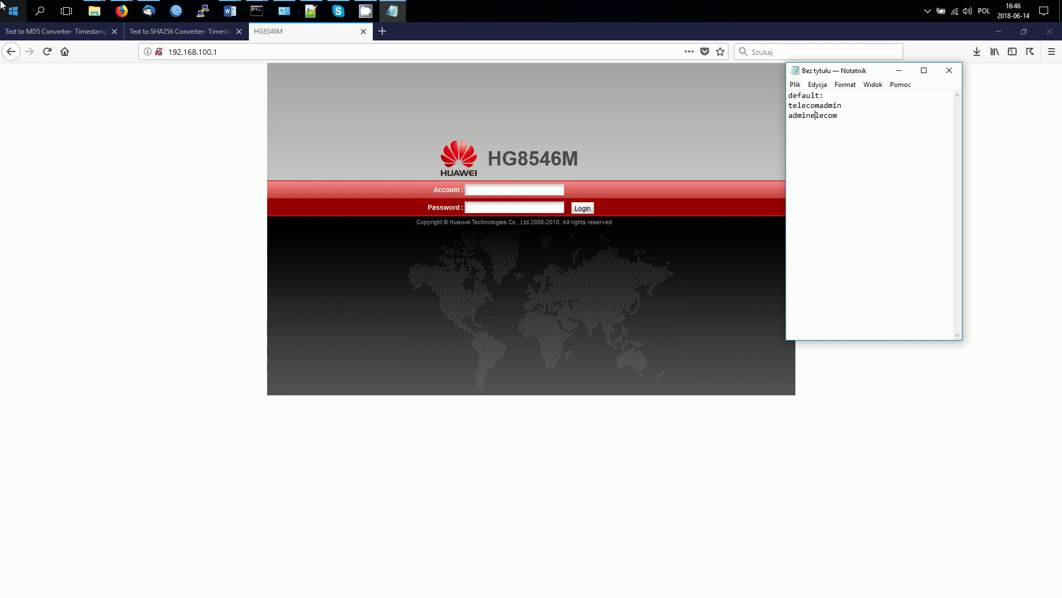
# Step: Add the missing 't' to complete the default password on the note's third line
pyautogui.write('t')
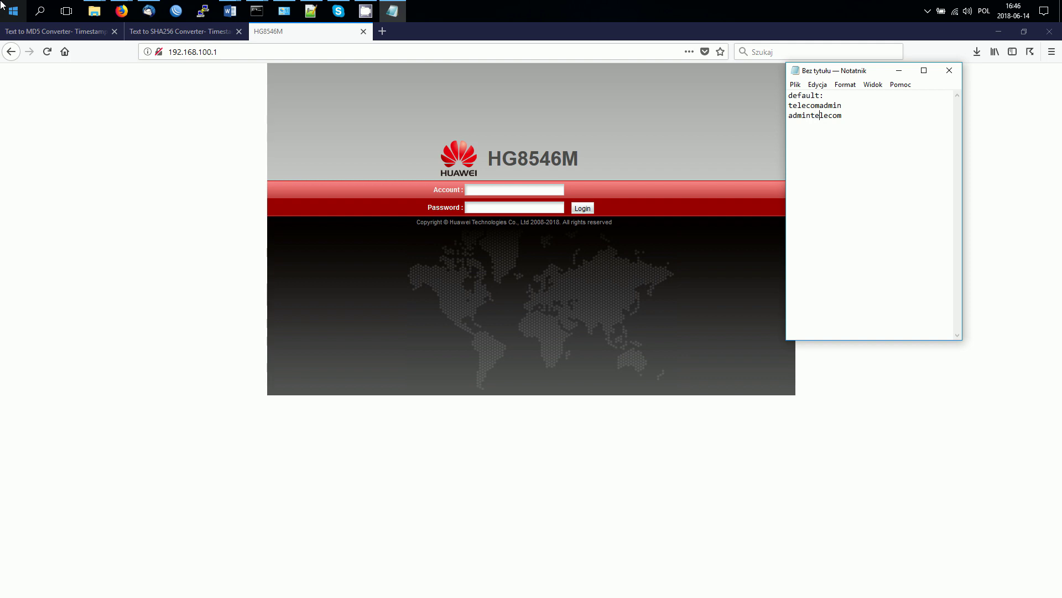
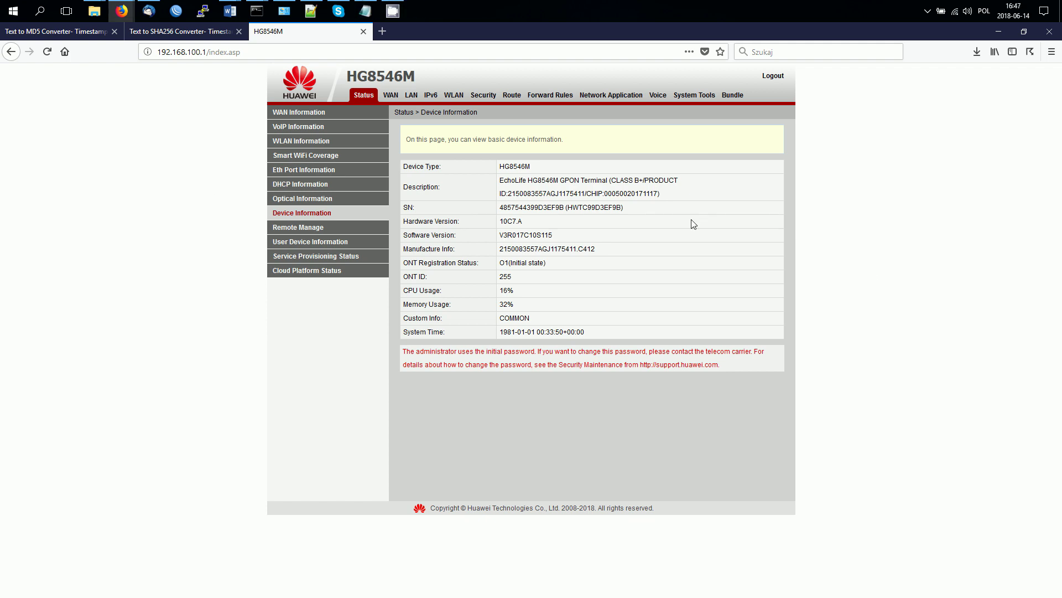
# Step: Go to System Tools and open the Configuration File page
pyautogui.click(690, 102)
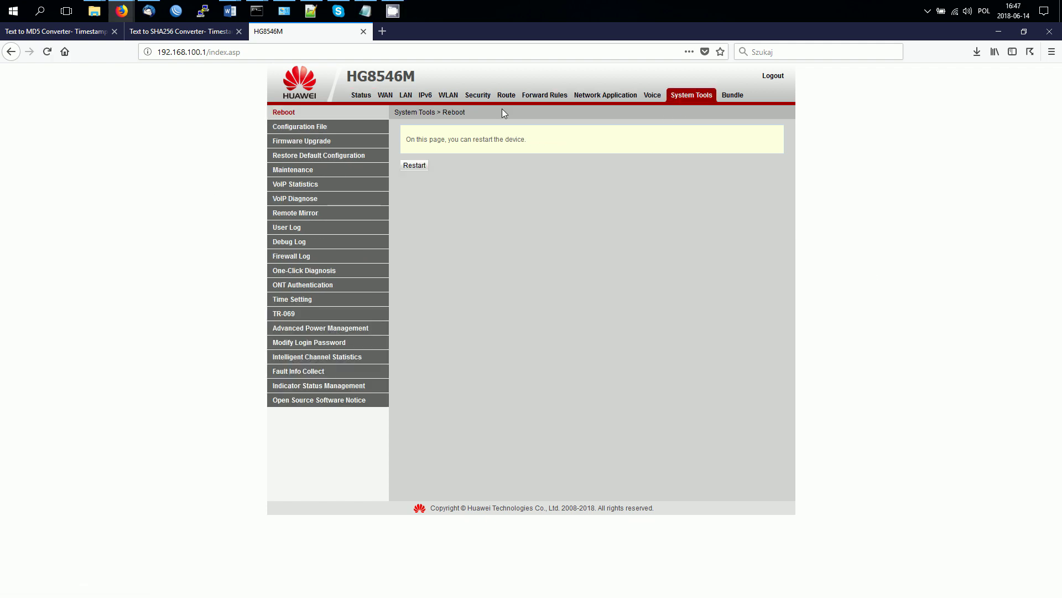
pyautogui.click(321, 129)
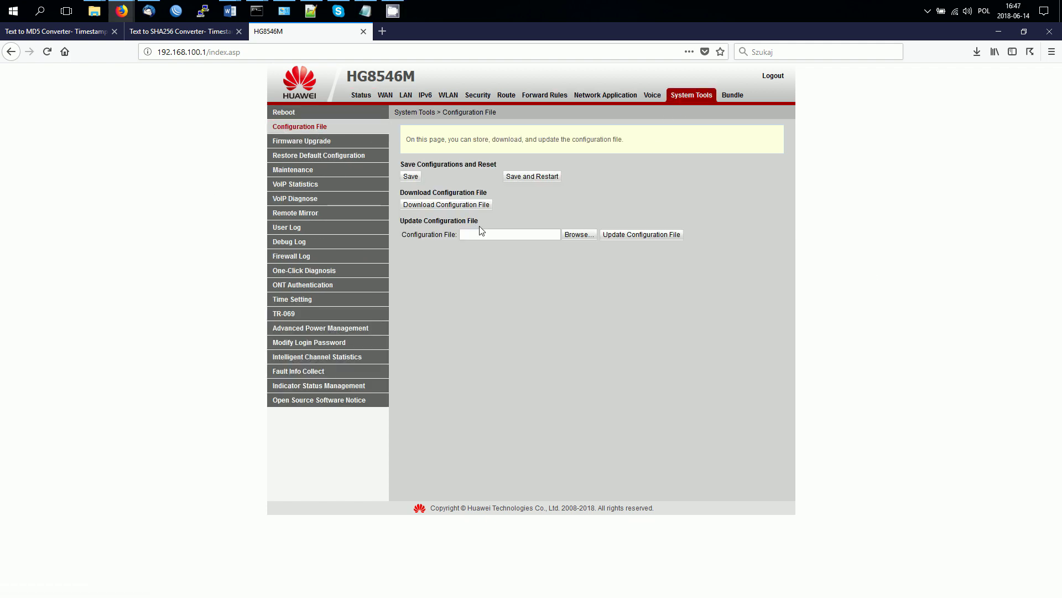
# Step: Download and save hw_ctree.xml, then show it in its Downloads folder
pyautogui.click(458, 206)
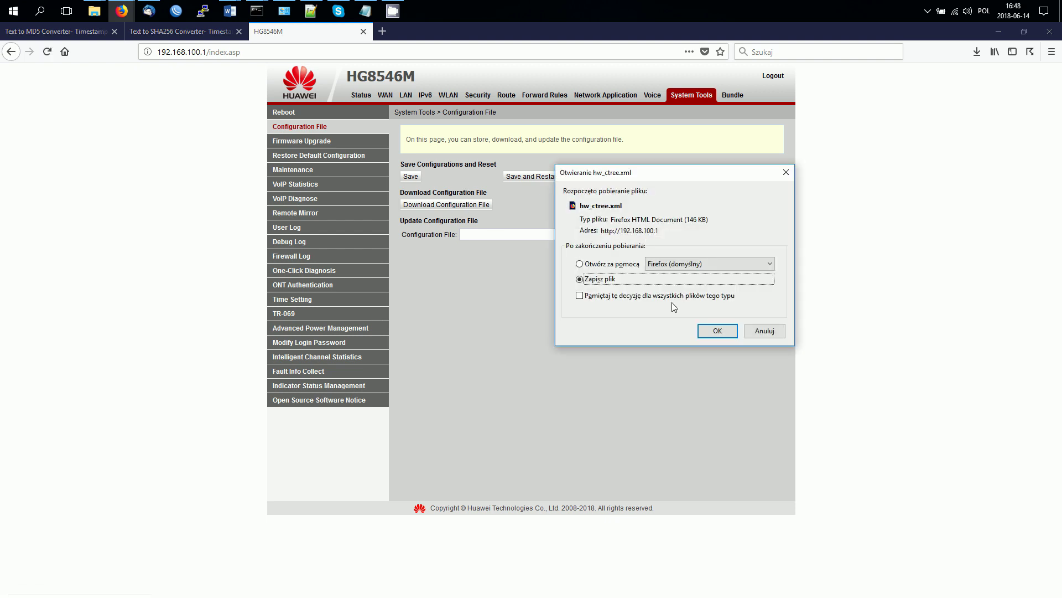
pyautogui.click(716, 331)
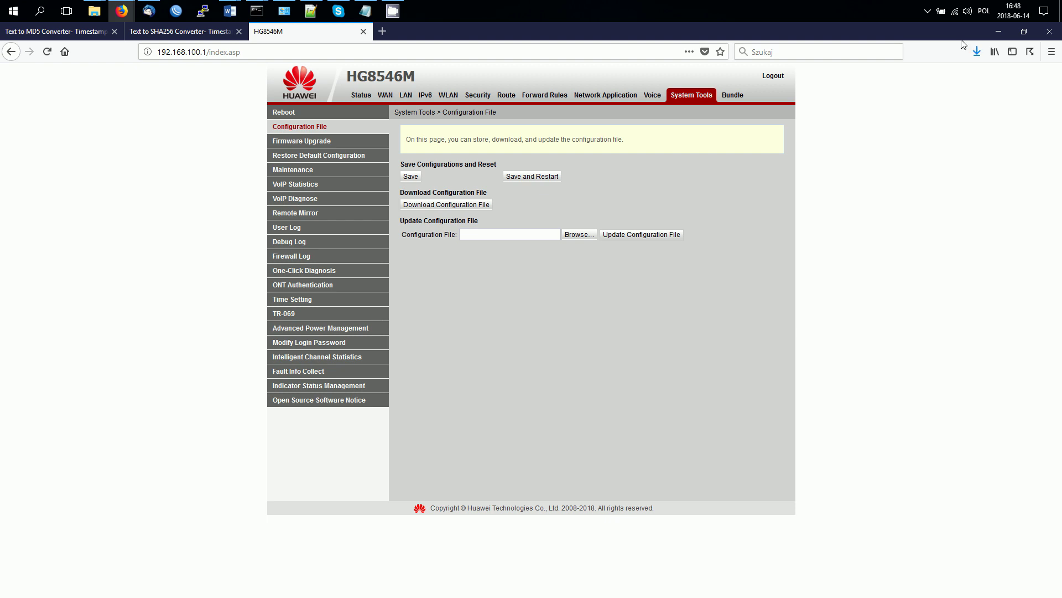
pyautogui.click(977, 52)
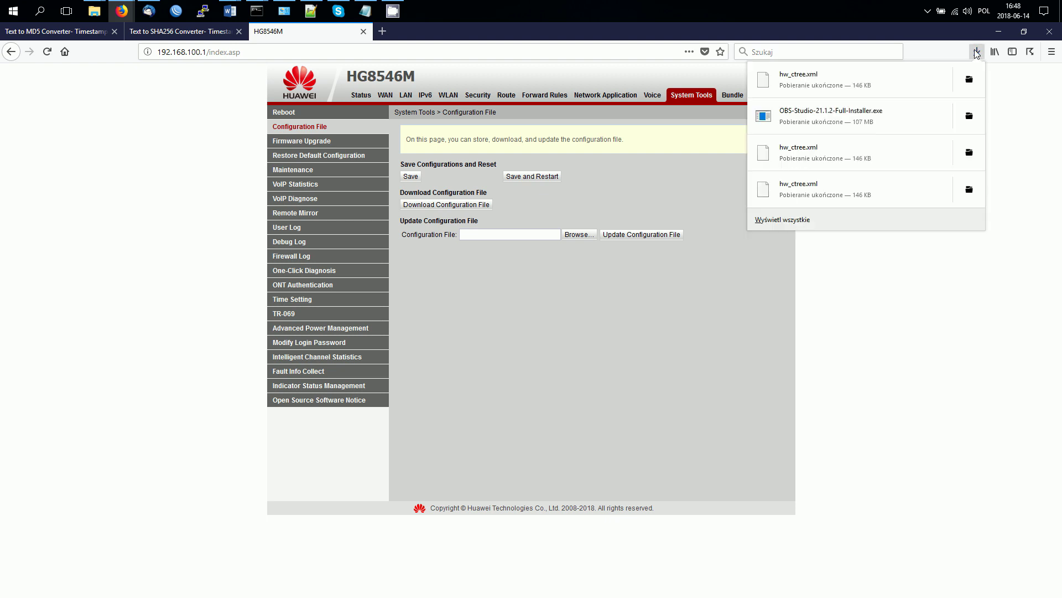
pyautogui.click(973, 81)
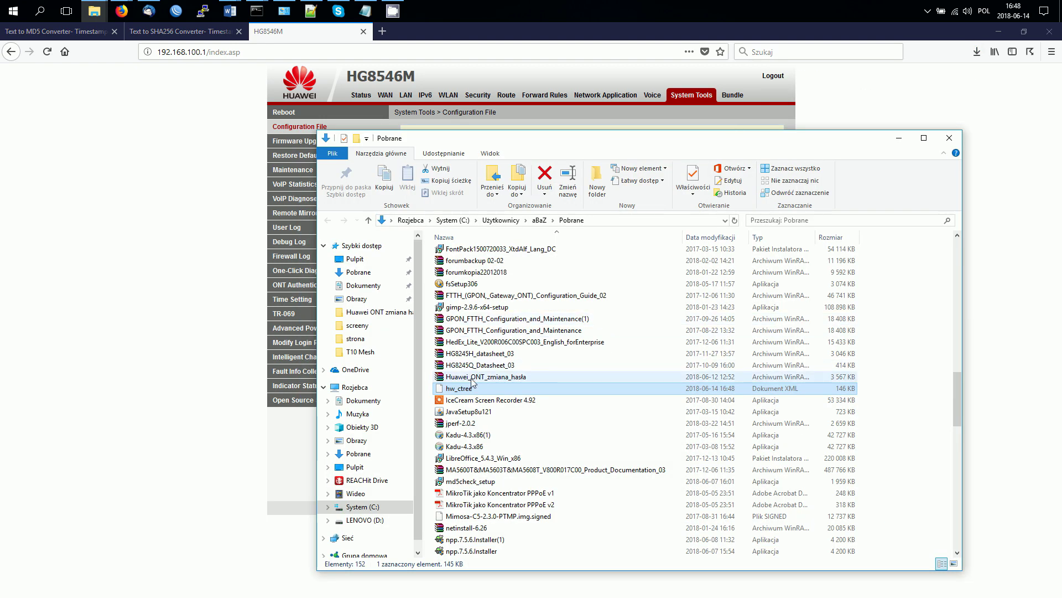
# Step: Copy hw_ctree.xml to the Desktop (Pulpit), replacing the existing copy there
pyautogui.rightClick(463, 390)
pyautogui.click(487, 311)
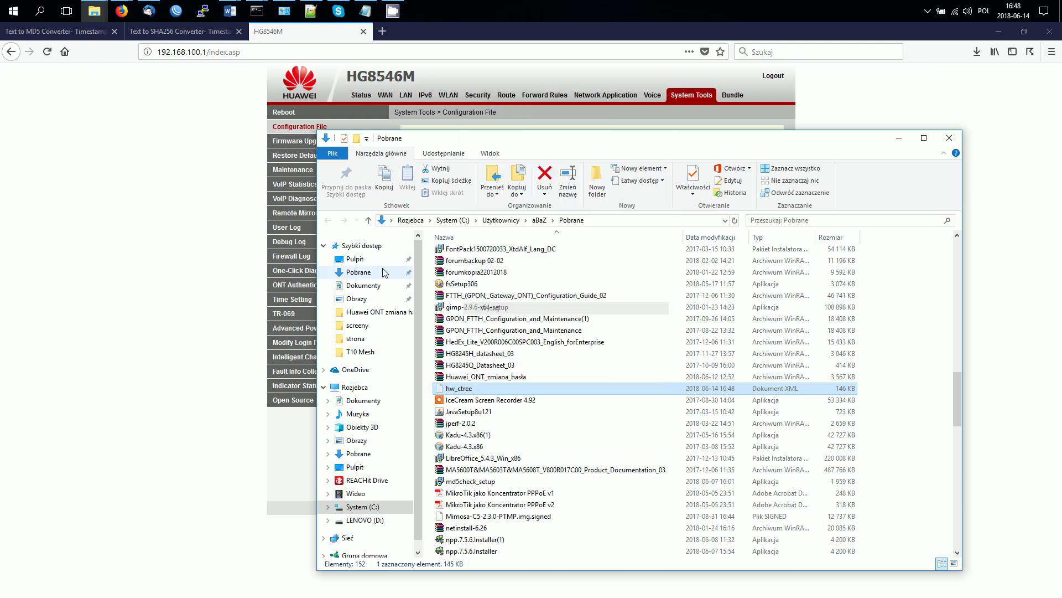
pyautogui.click(376, 264)
pyautogui.rightClick(551, 458)
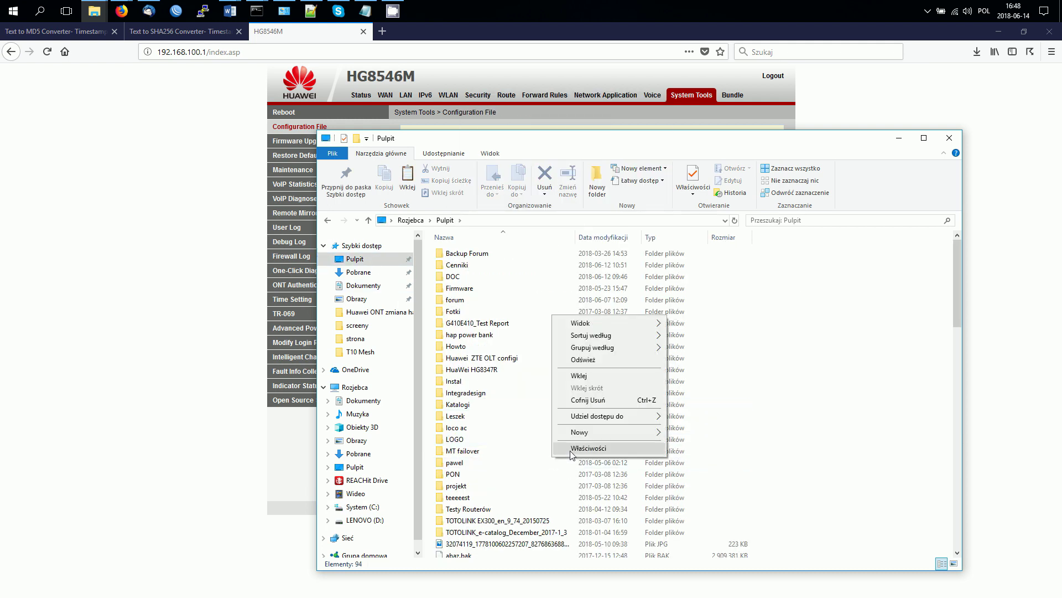
pyautogui.click(590, 376)
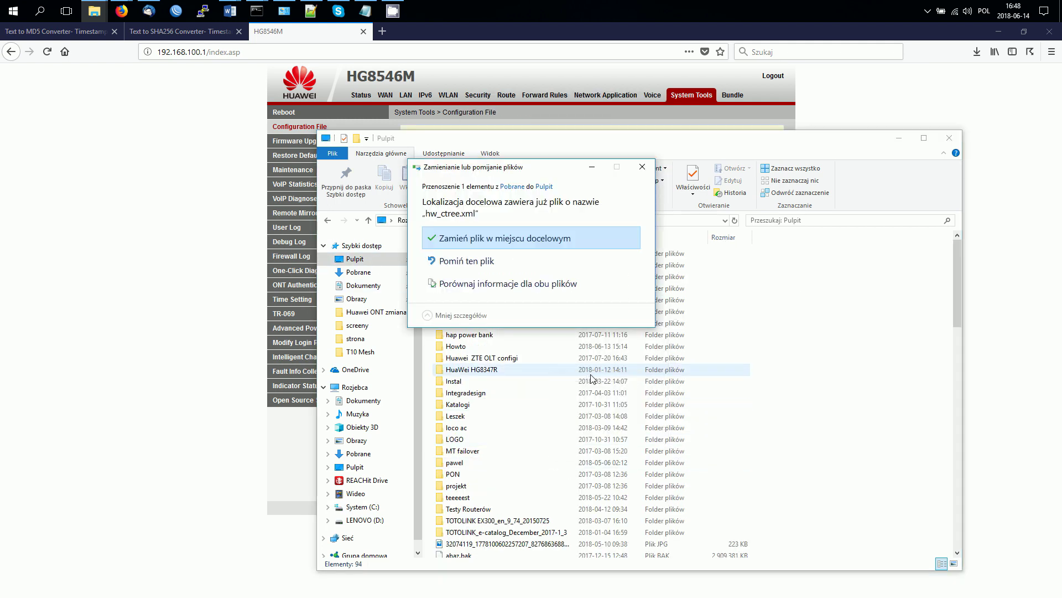
pyautogui.click(515, 242)
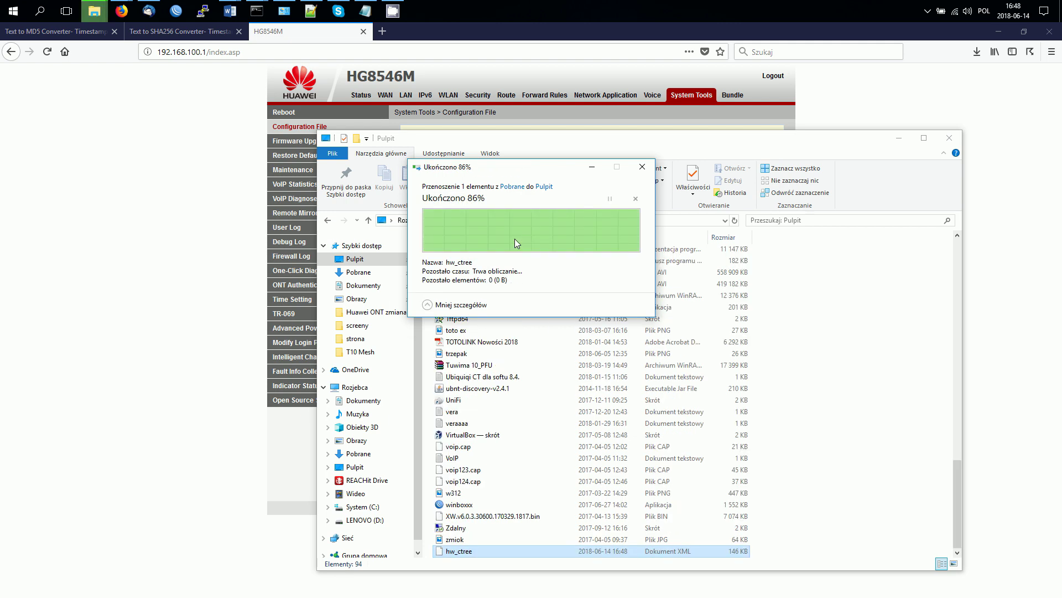
pyautogui.click(974, 150)
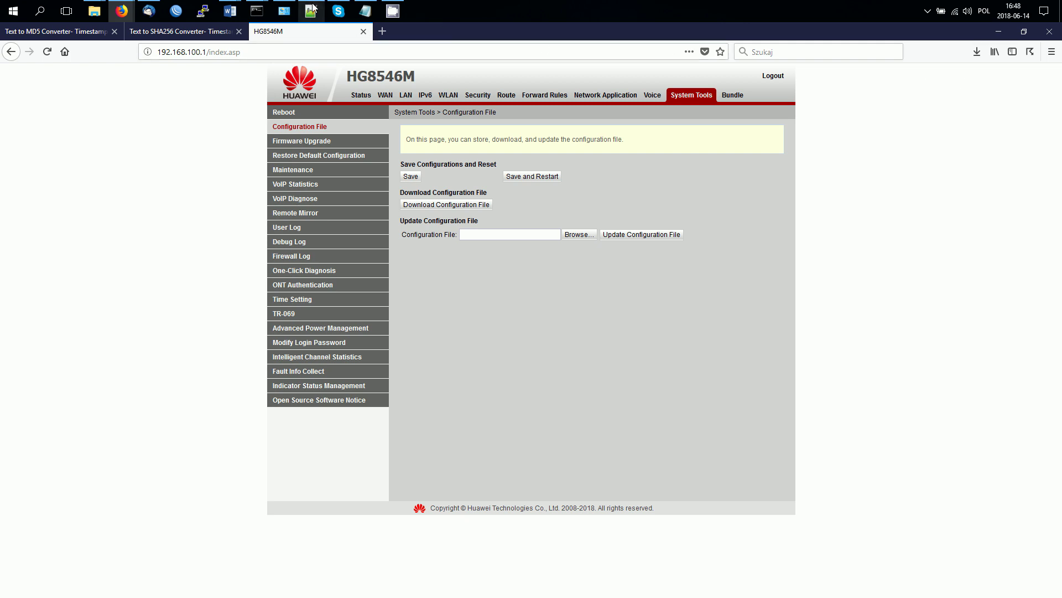
# Step: Open hw_ctree.xml from the Desktop in Notepad++ via Plik > Otwórz and maximize the window
pyautogui.click(310, 11)
pyautogui.click(376, 150)
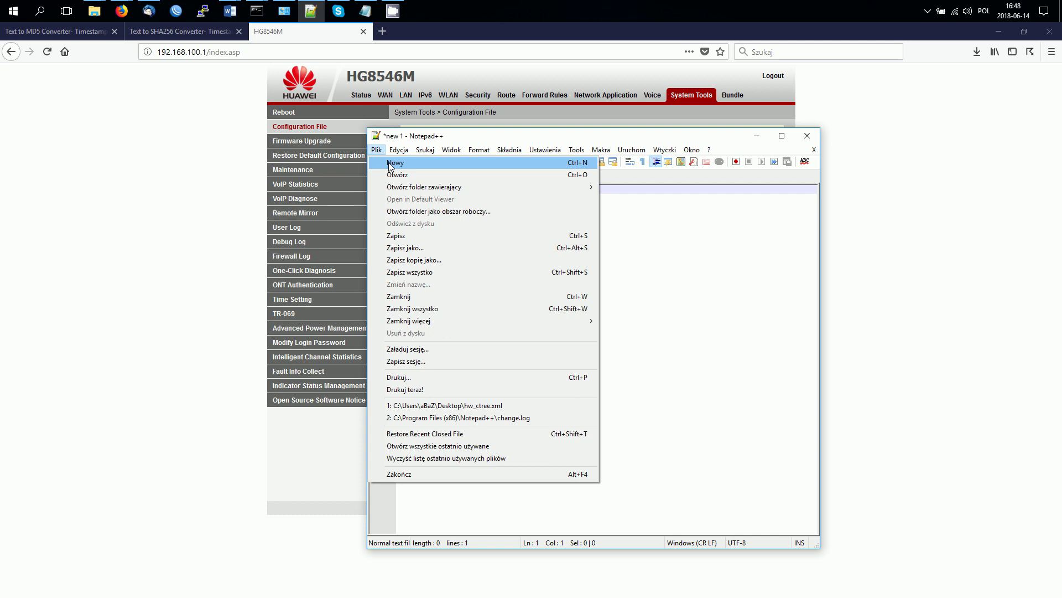
pyautogui.click(391, 174)
pyautogui.click(545, 352)
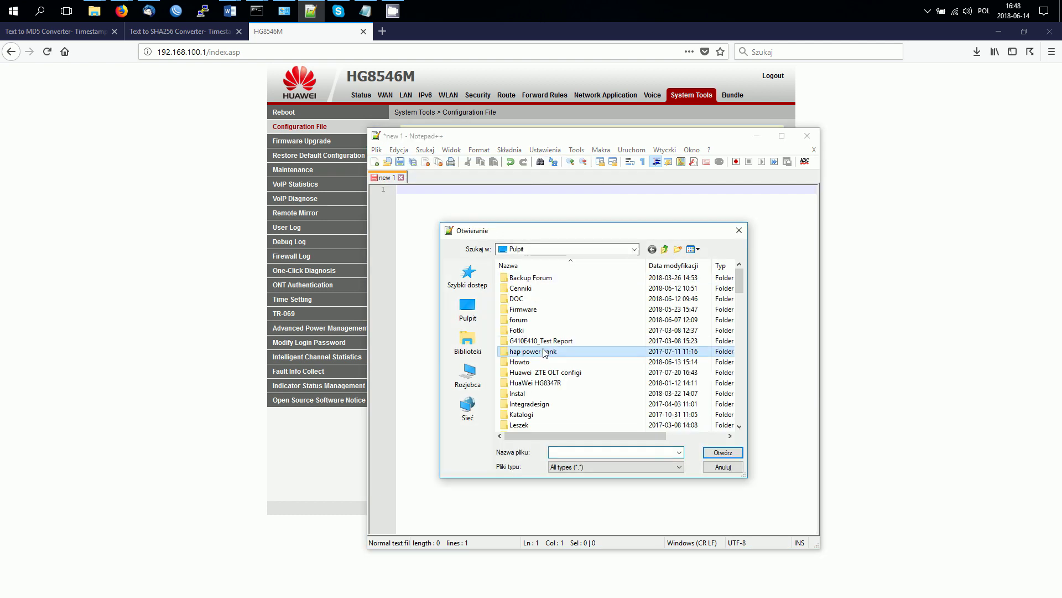
pyautogui.write('hw_ctree')
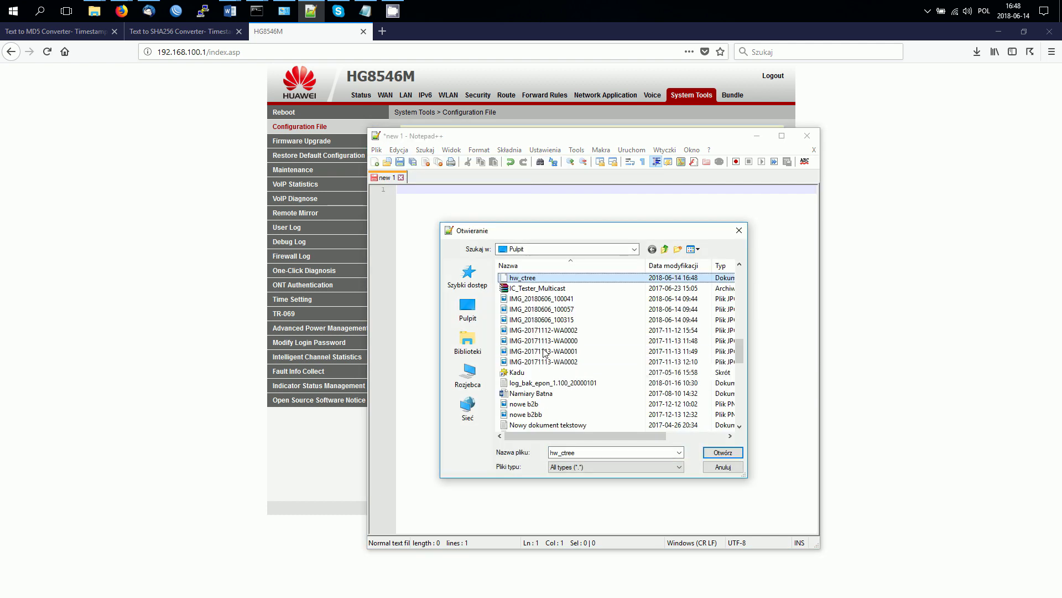
pyautogui.click(735, 457)
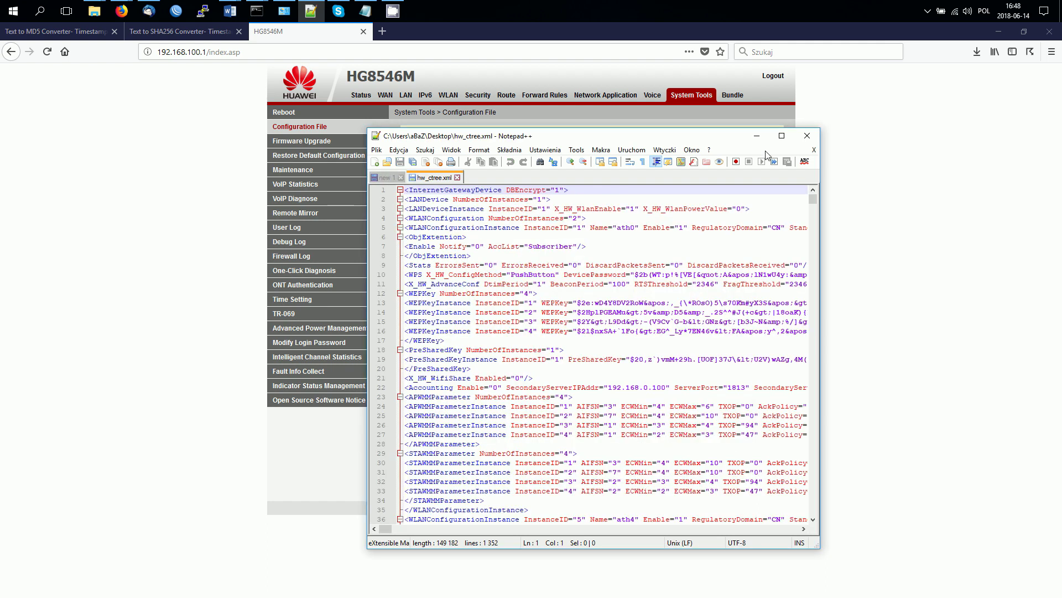
pyautogui.click(782, 135)
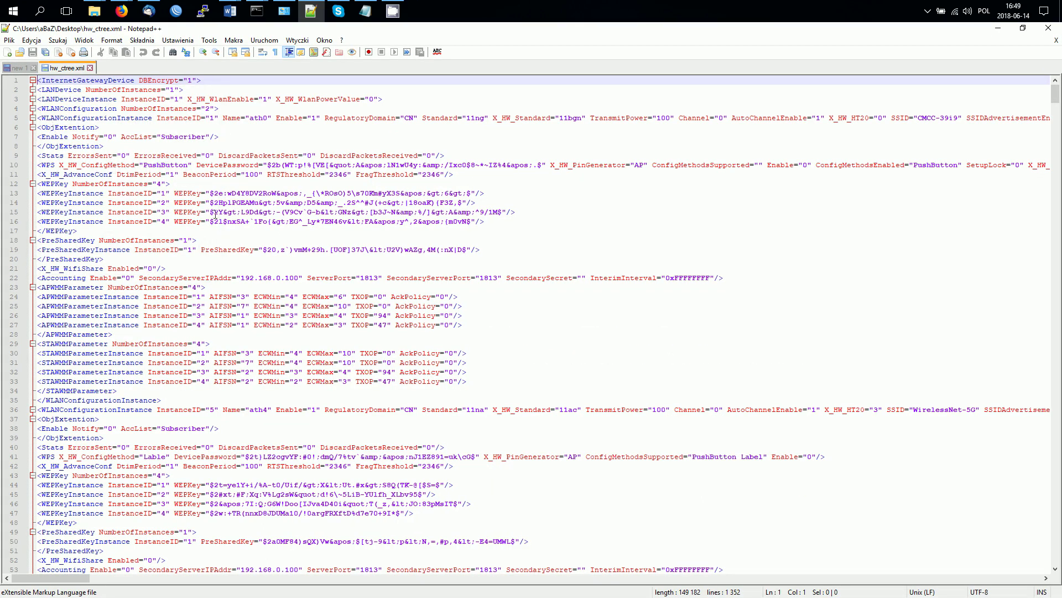
# Step: Search the file for 'telecomadmin', landing on line 1279
pyautogui.click(496, 286)
pyautogui.hotkey('ctrl', 'f')
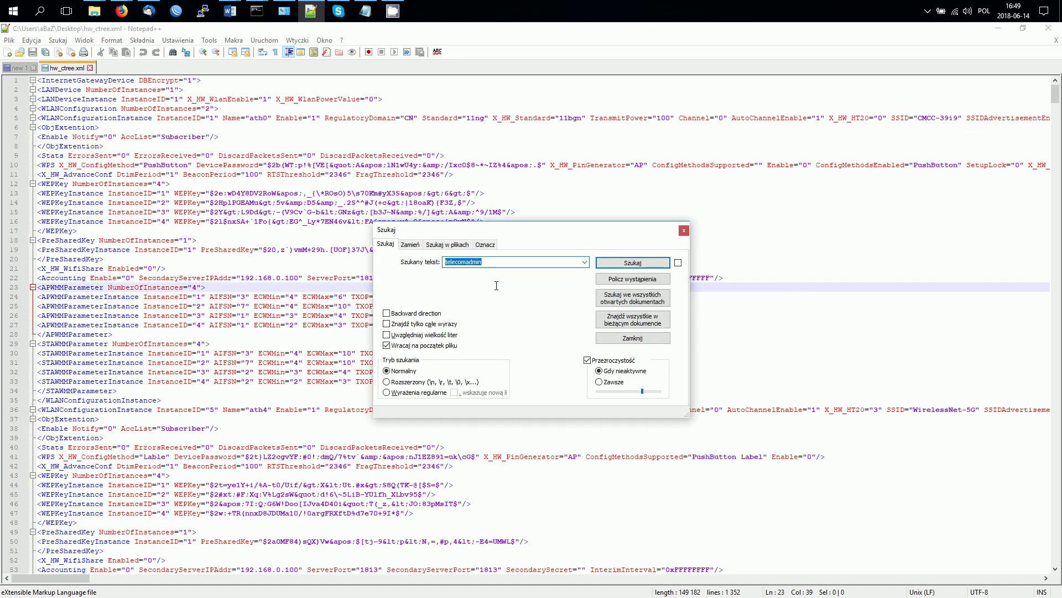
pyautogui.write('telecomadmi')
pyautogui.press('Return')
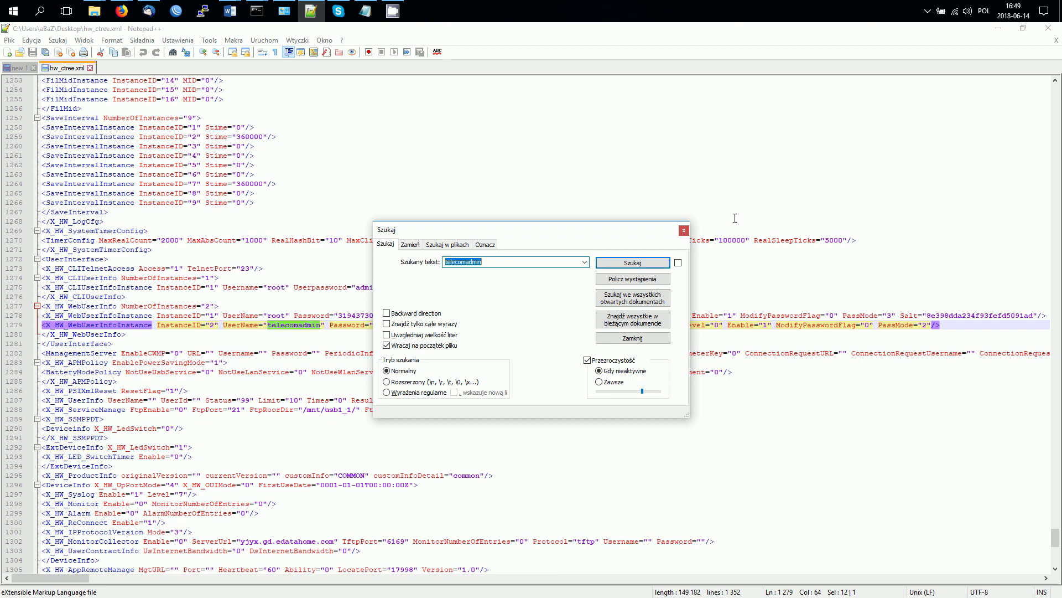
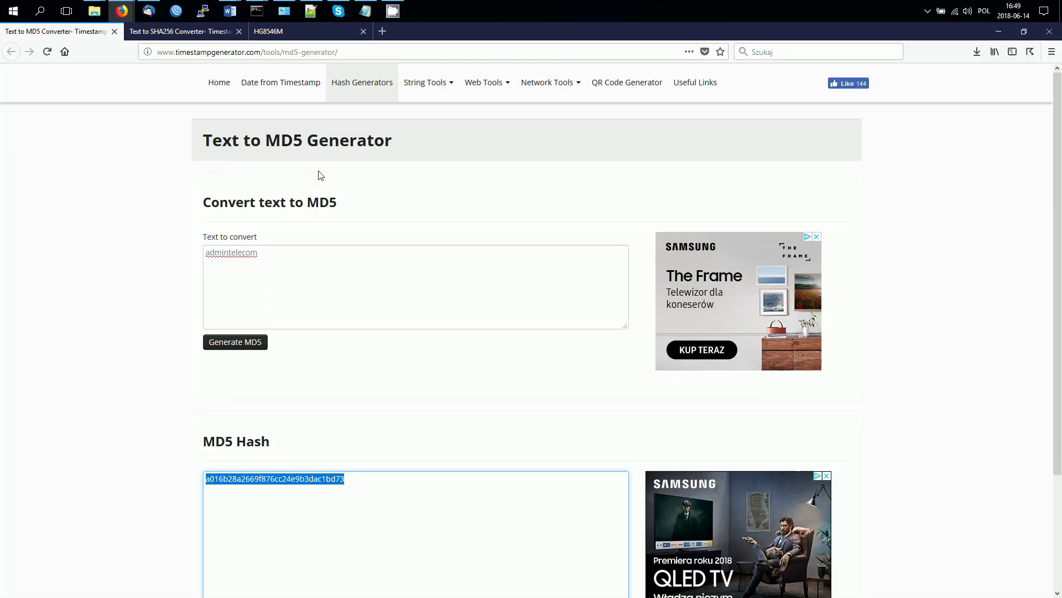
# Step: Replace the Text to convert with the new password, generate its MD5 hash, and select the hash
pyautogui.moveTo(285, 264); pyautogui.dragTo(86, 249)
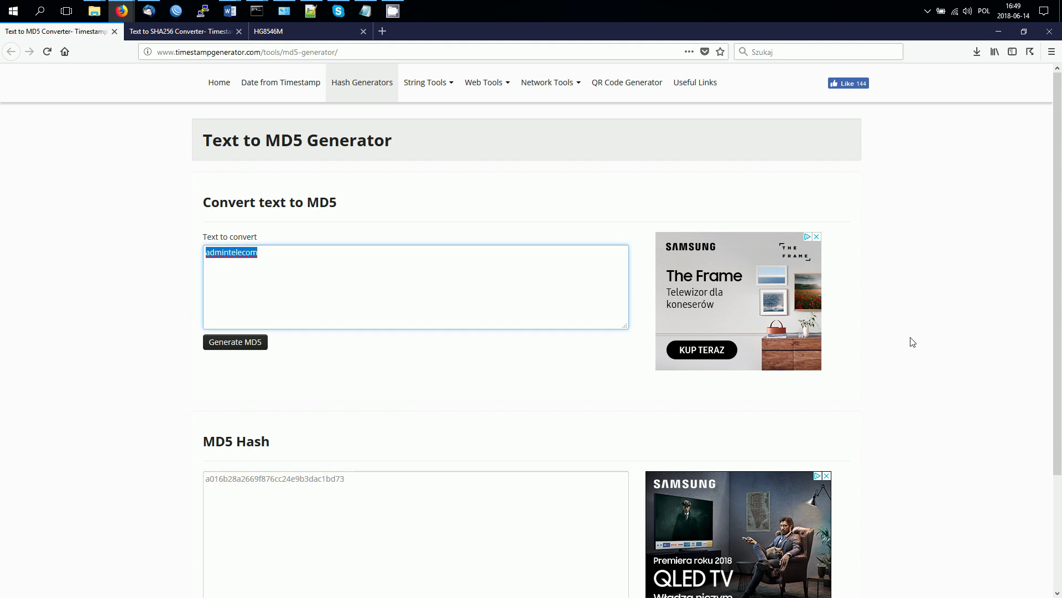
pyautogui.write('haslonowe')
pyautogui.press('BackSpace')
pyautogui.press('BackSpace')
pyautogui.press('BackSpace')
pyautogui.press('BackSpace')
pyautogui.press('BackSpace')
pyautogui.press('BackSpace')
pyautogui.press('BackSpace')
pyautogui.press('BackSpace')
pyautogui.write('now')
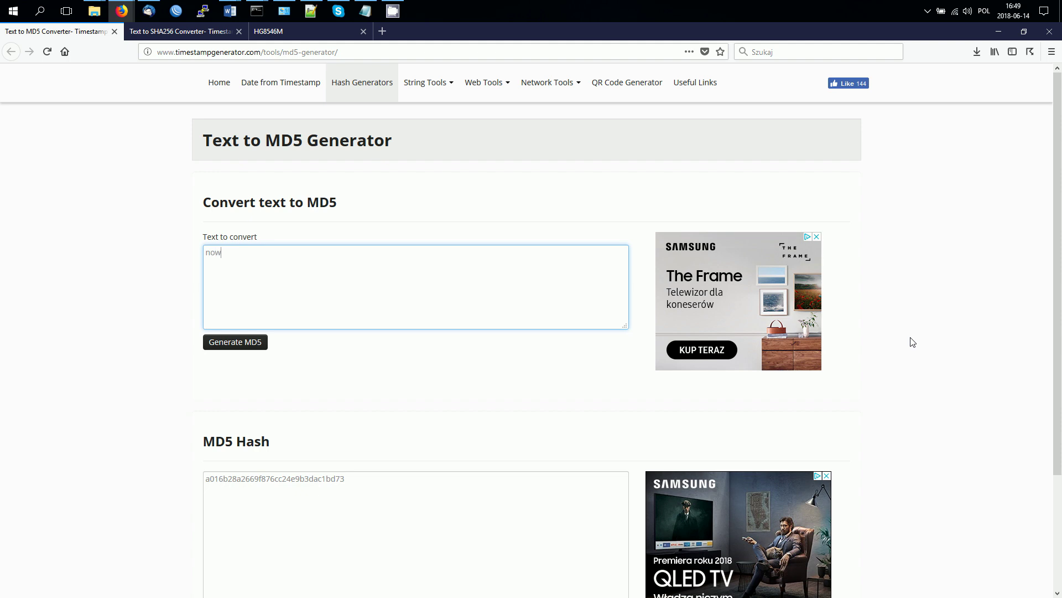
pyautogui.write('ehaslo')
pyautogui.click(235, 348)
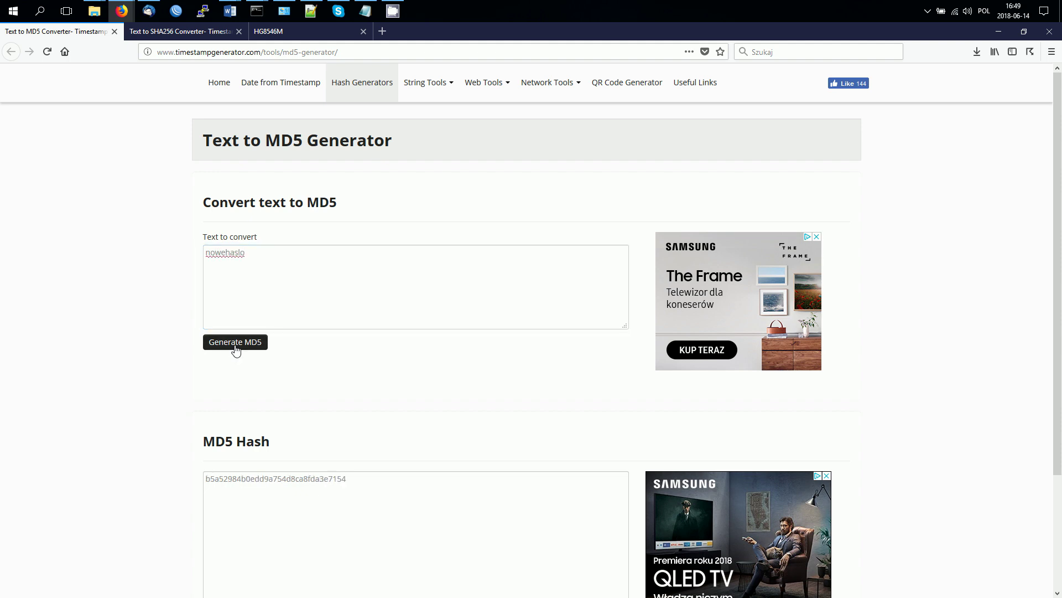
pyautogui.moveTo(346, 479); pyautogui.dragTo(98, 438)
pyautogui.hotkey('ctrl', 'c')
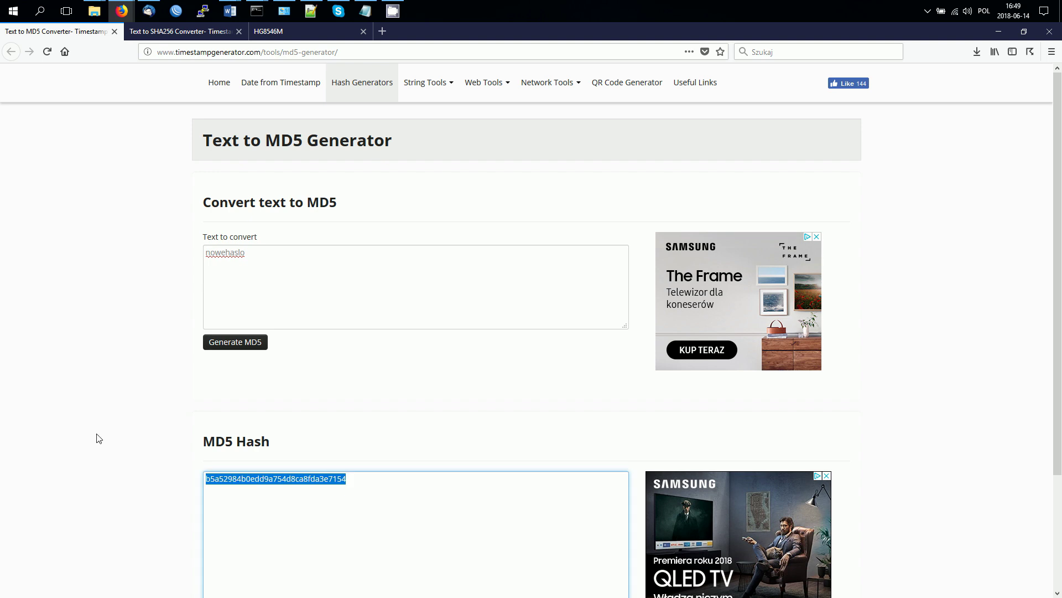
# Step: Paste the MD5 hash into the SHA256 generator, generate SHA256, and select the result to copy
pyautogui.click(175, 31)
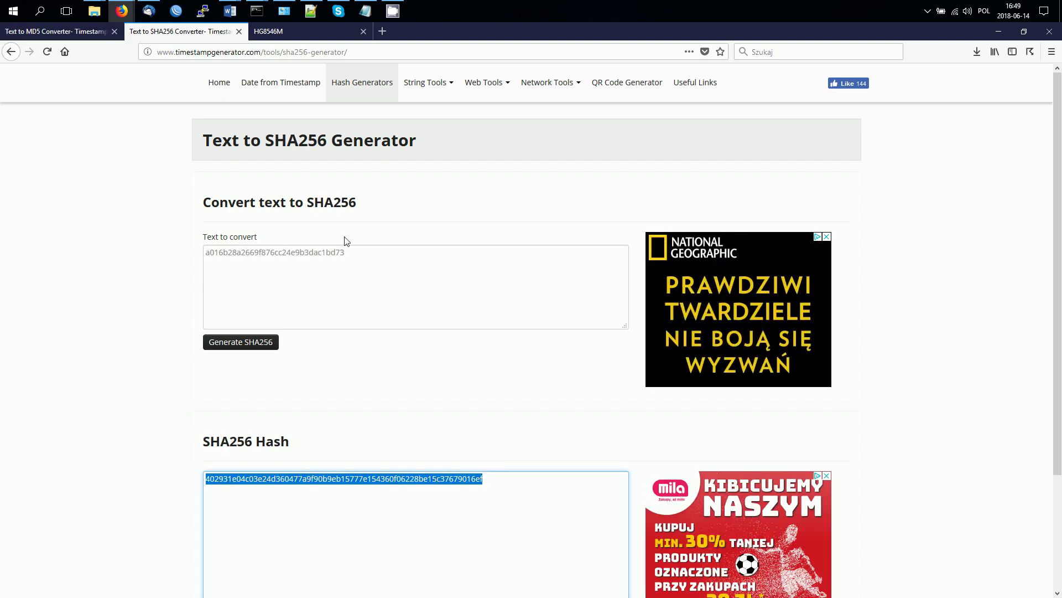
pyautogui.moveTo(357, 260); pyautogui.dragTo(159, 235)
pyautogui.hotkey('ctrl', 'v')
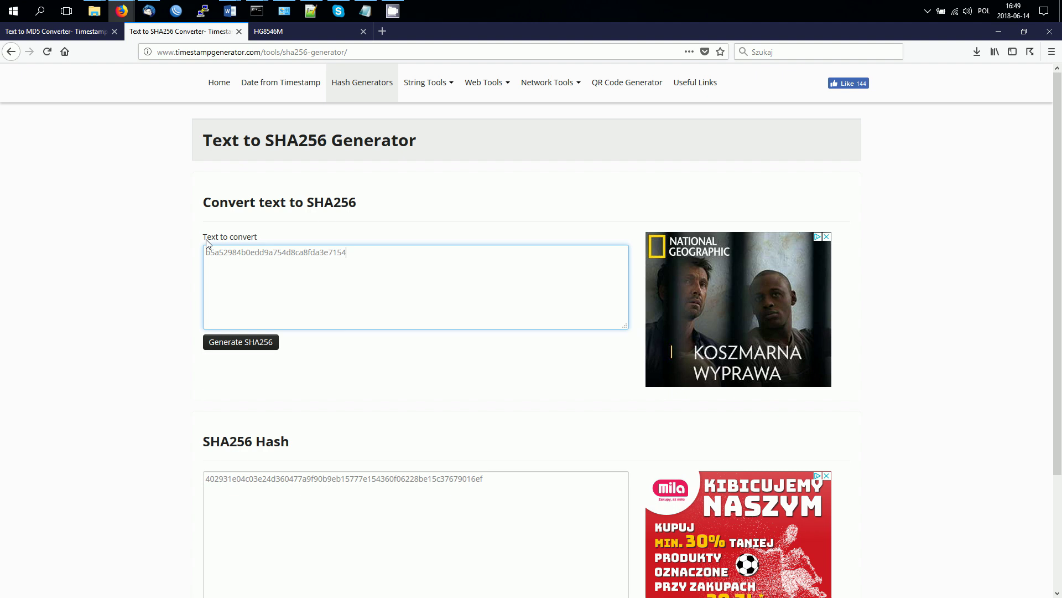
pyautogui.click(240, 341)
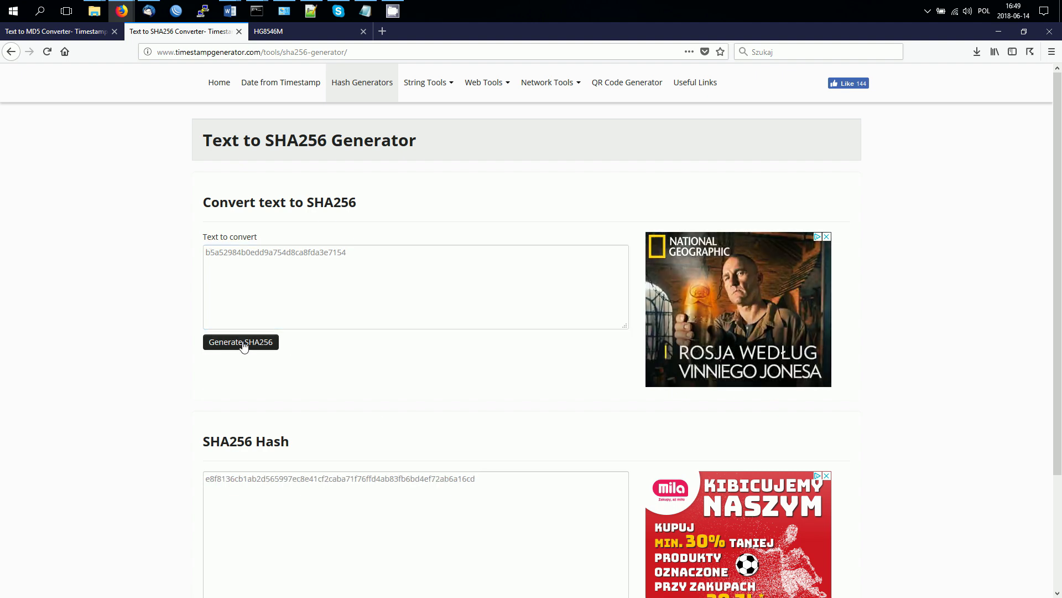
pyautogui.moveTo(504, 479); pyautogui.dragTo(169, 493)
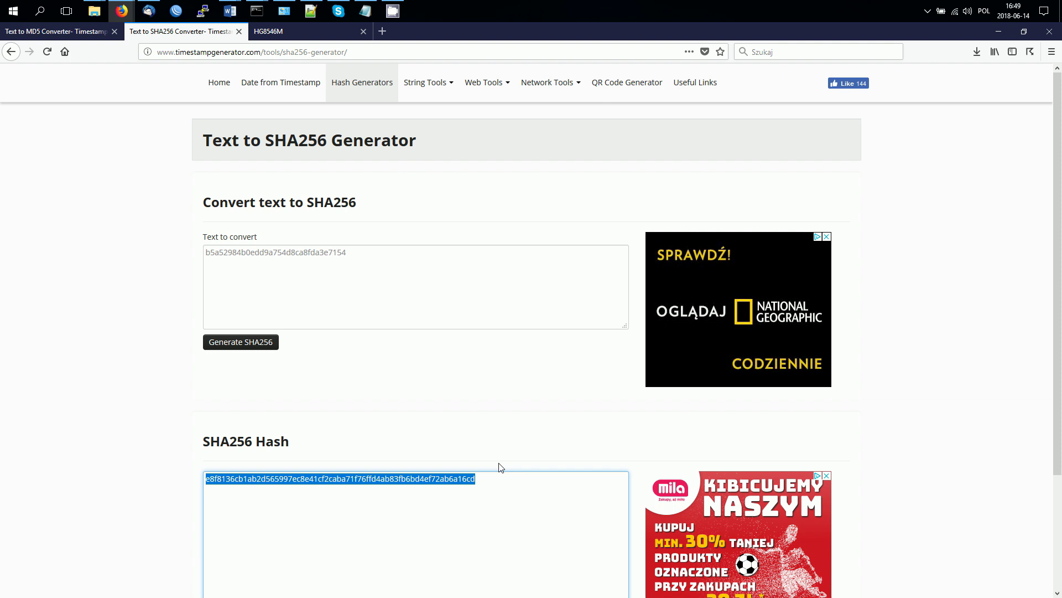
pyautogui.rightClick(351, 480)
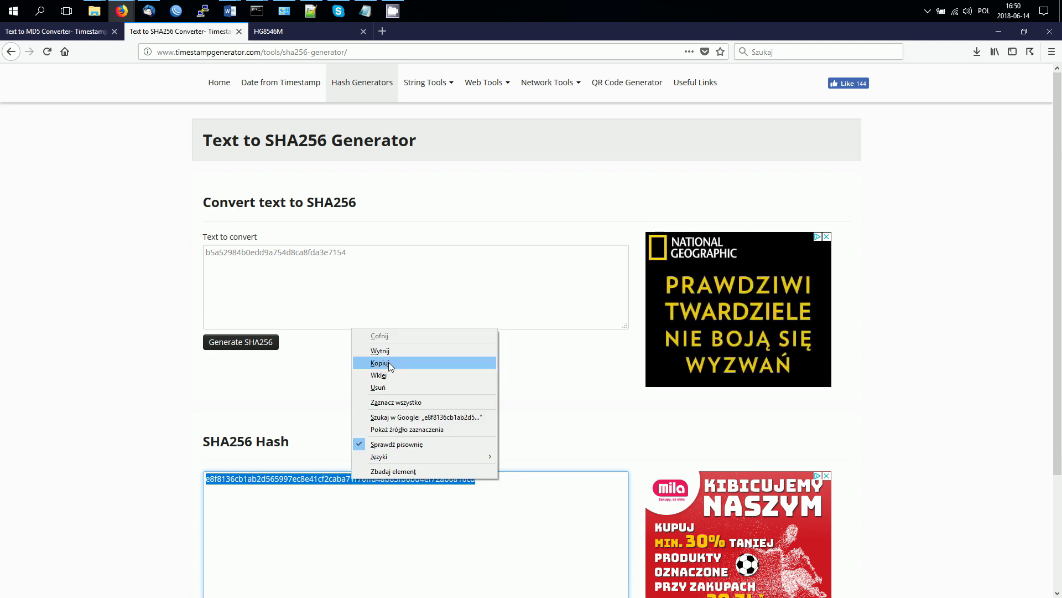
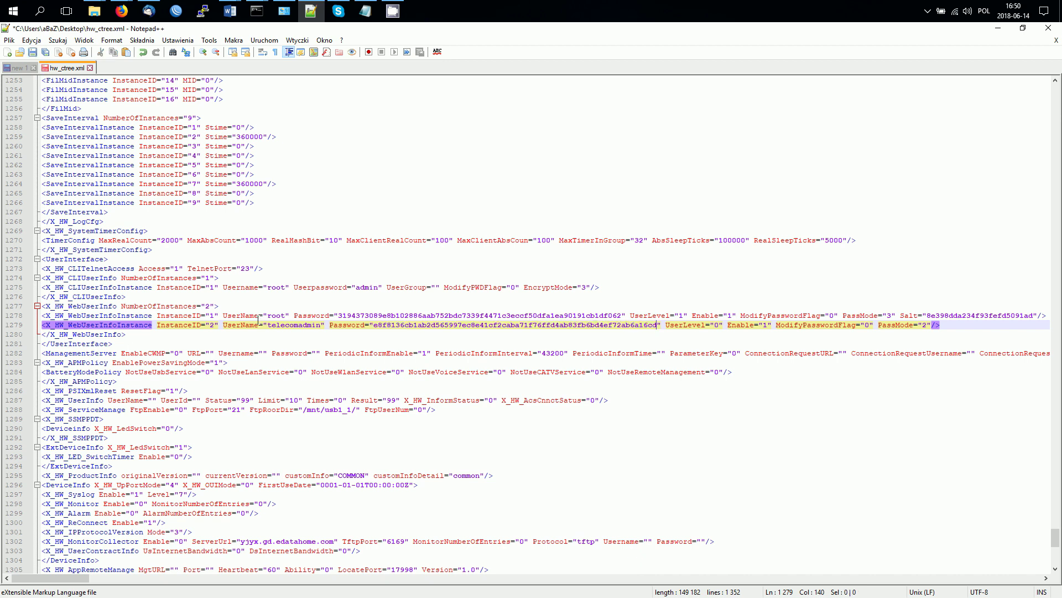
# Step: Save hw_ctree.xml from the Plik (File) menu to keep the new telecomadmin password hash
pyautogui.click(10, 40)
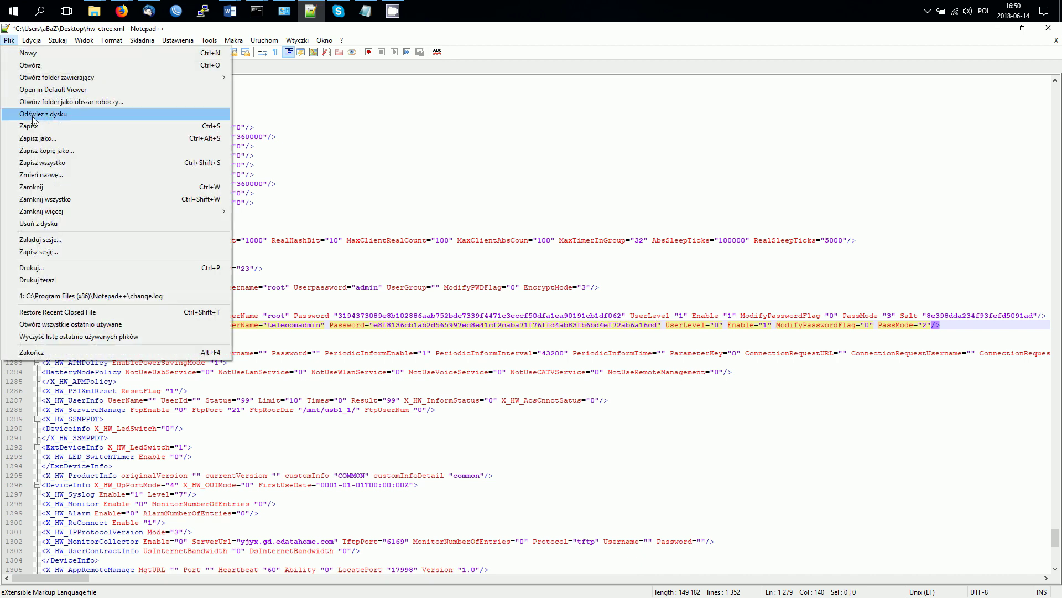
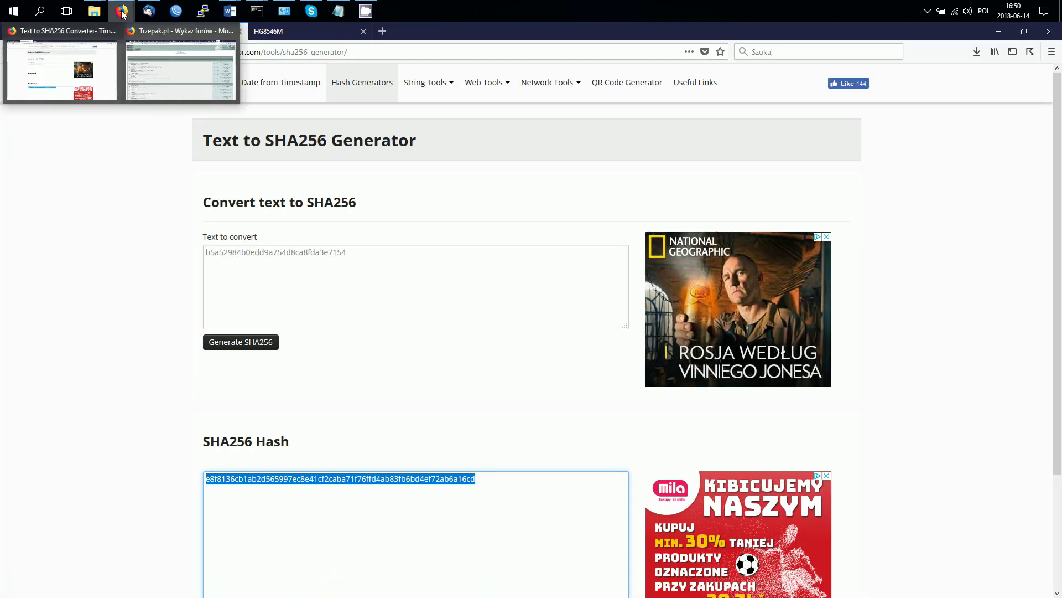
# Step: On the HG8546M configuration page, choose hw_ctree.xml as the configuration file and start the update
pyautogui.click(60, 76)
pyautogui.click(307, 33)
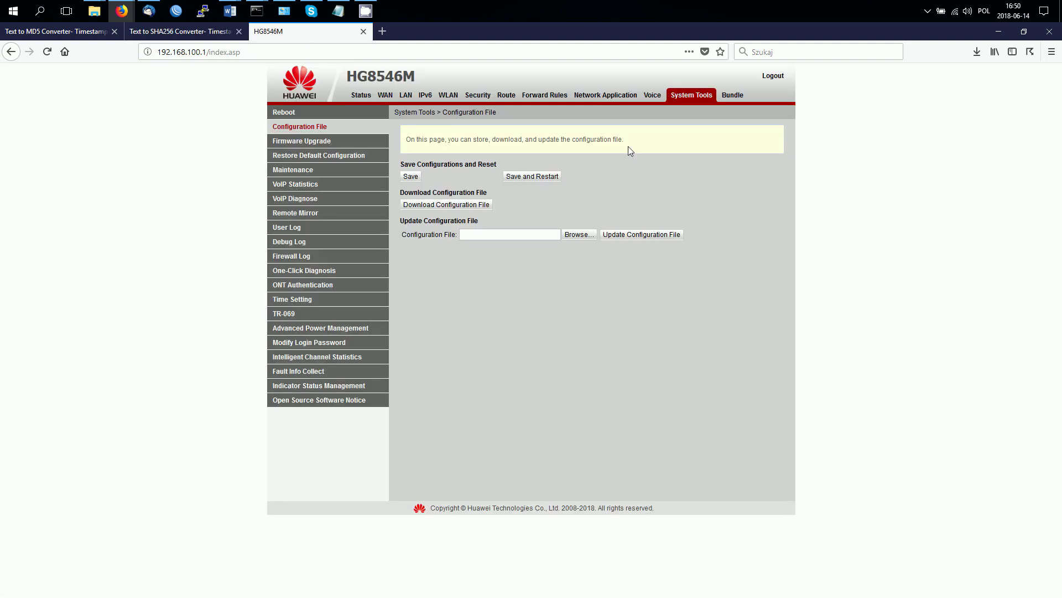
pyautogui.click(578, 235)
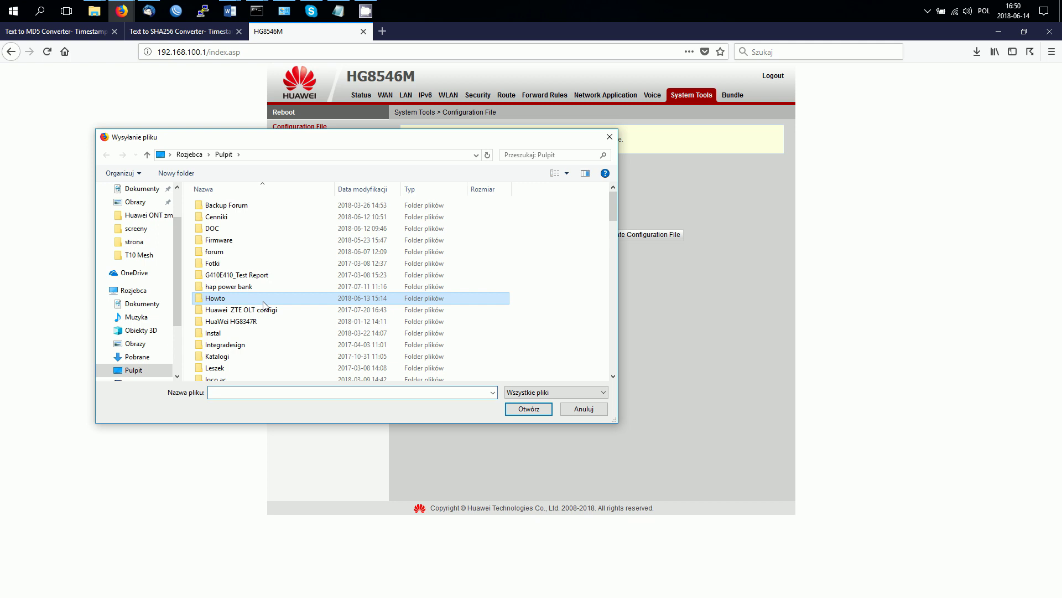
pyautogui.write('hw_ctree')
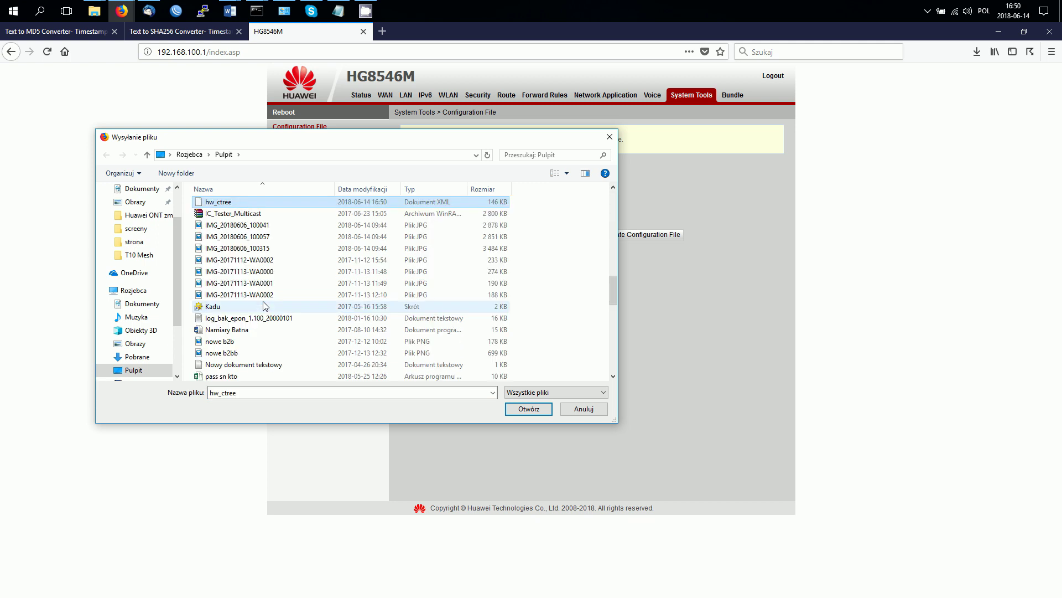
pyautogui.click(520, 408)
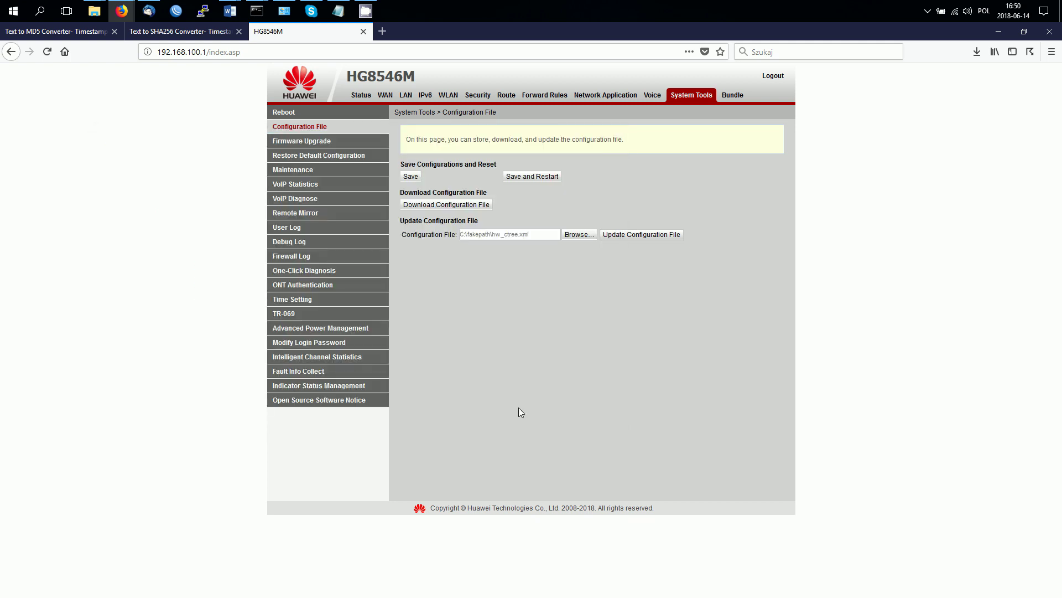
pyautogui.click(629, 233)
# Step: Confirm the configuration update and watch the ping to 192.168.100.1 time out and recover
pyautogui.click(680, 281)
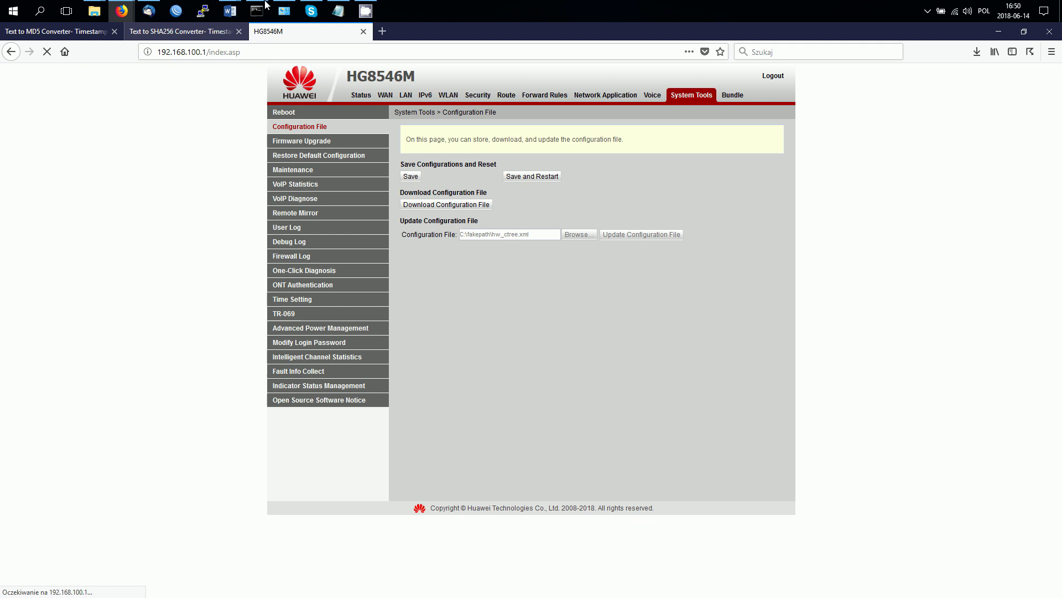
pyautogui.click(297, 56)
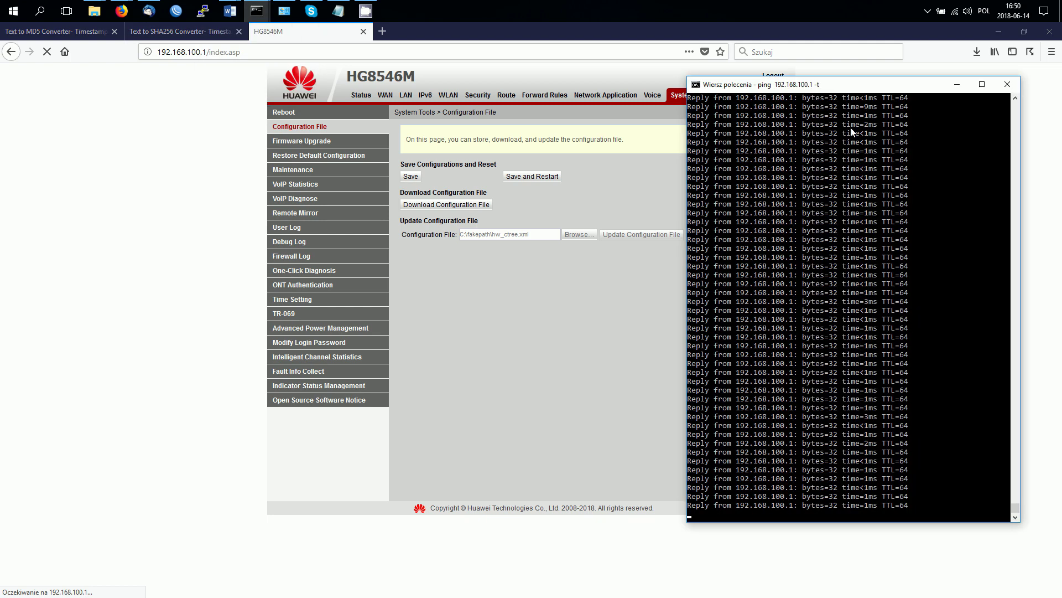
pyautogui.moveTo(844, 89); pyautogui.dragTo(880, 99)
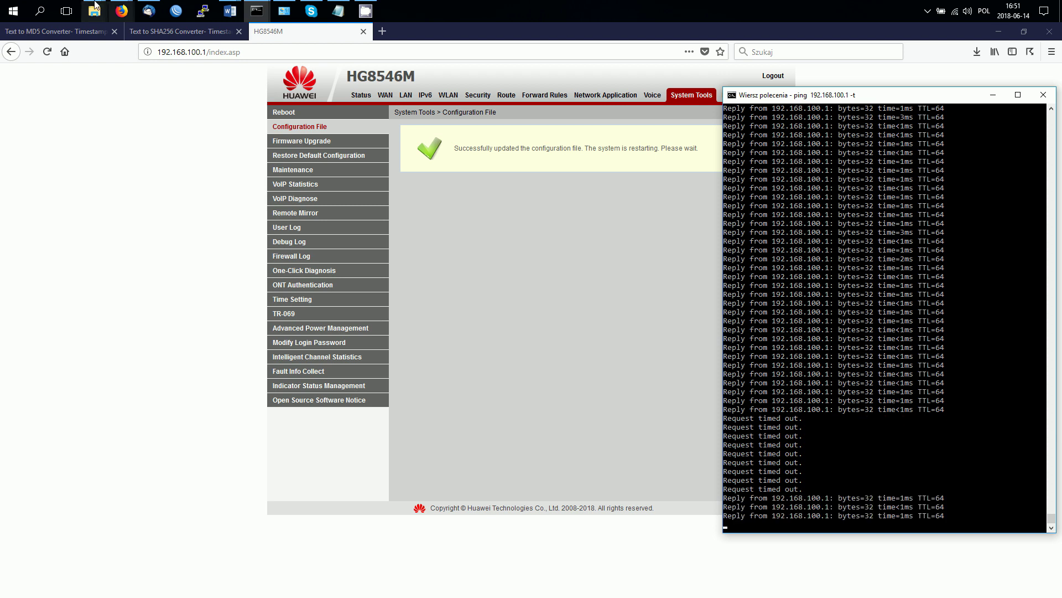
# Step: Replace the Notepad text with 'new:' to begin noting the new login
pyautogui.click(338, 11)
pyautogui.hotkey('ctrl', 'a')
pyautogui.write('new')
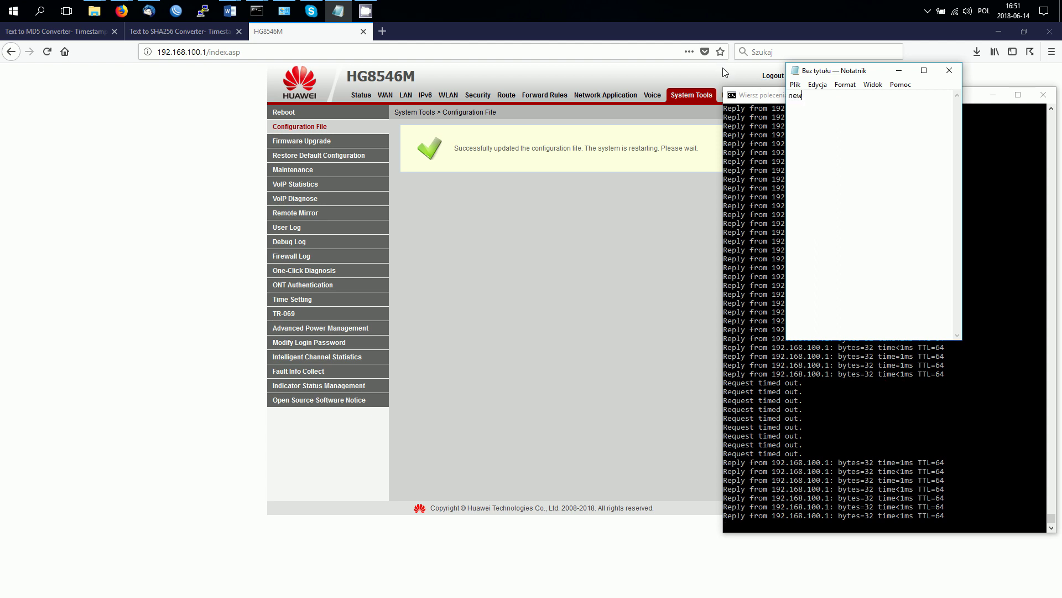
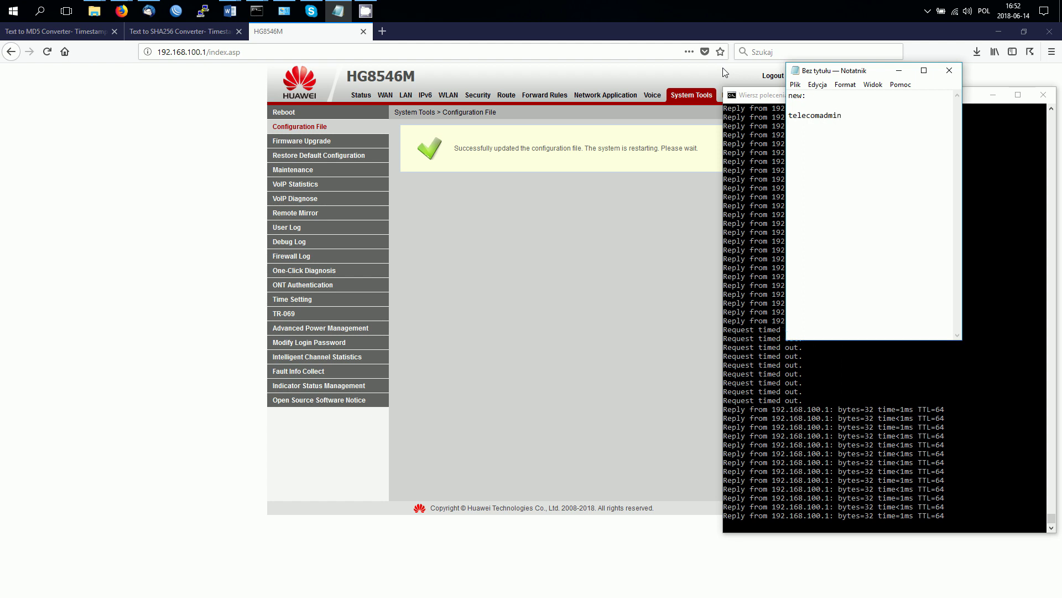
# Step: Type the new router login password under the admin username and select it
pyautogui.write('nowehaslo')
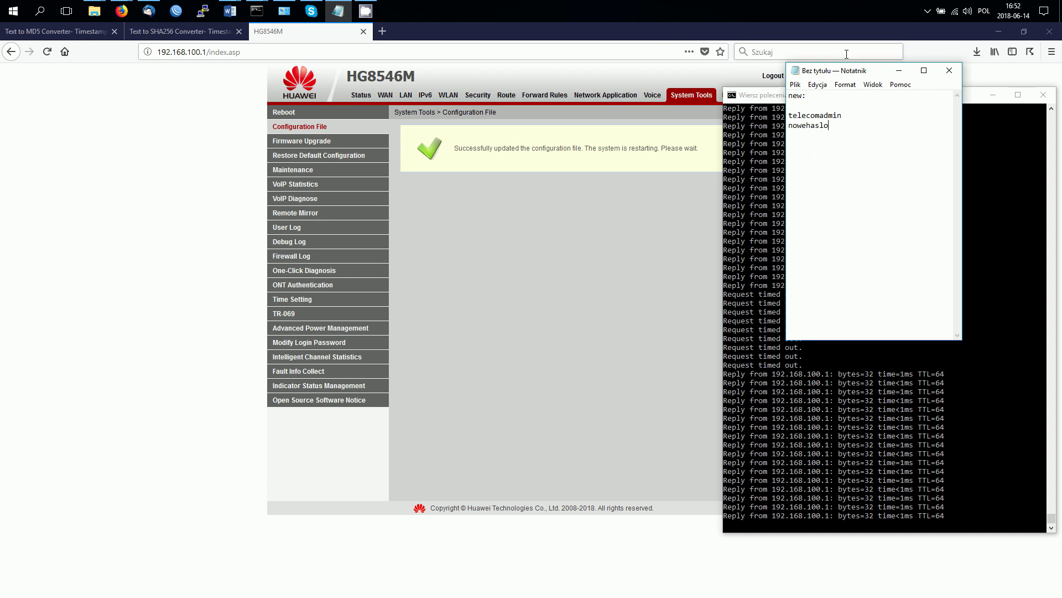
pyautogui.doubleClick(804, 126)
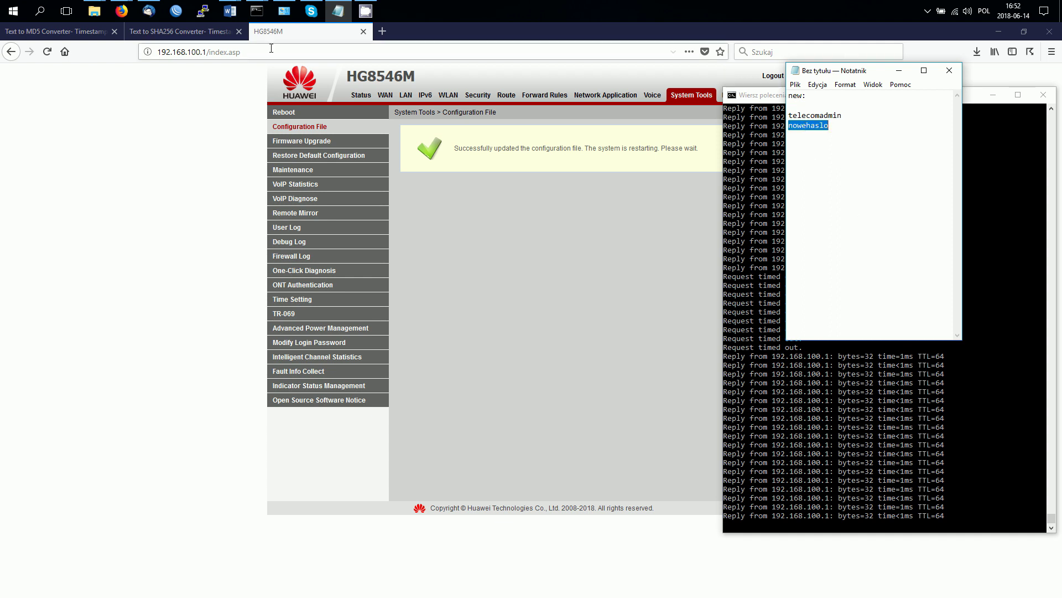
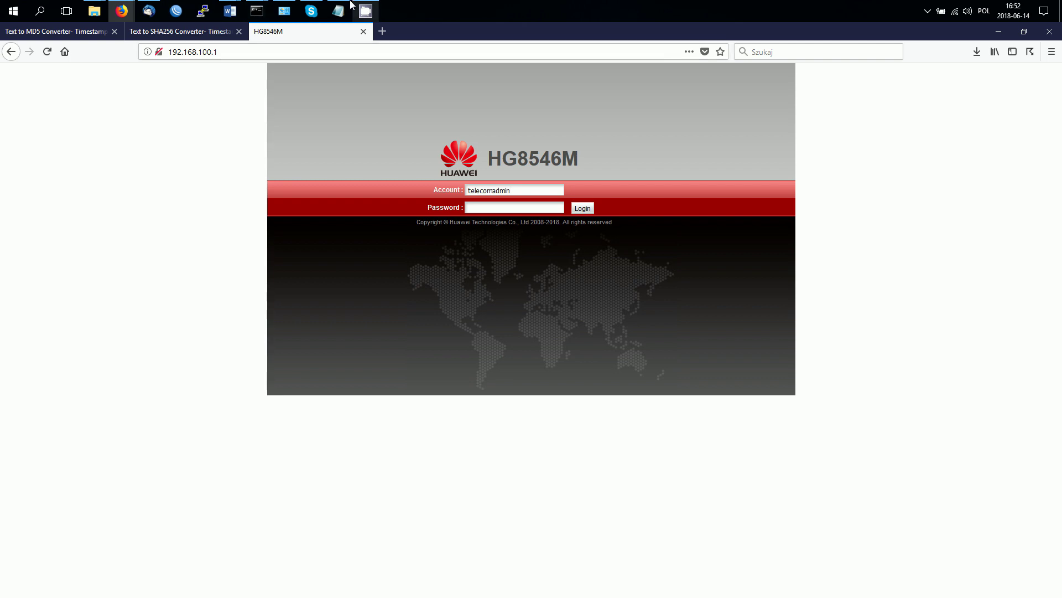
# Step: Copy the new password selected in the Notepad notes
pyautogui.click(338, 11)
pyautogui.rightClick(801, 125)
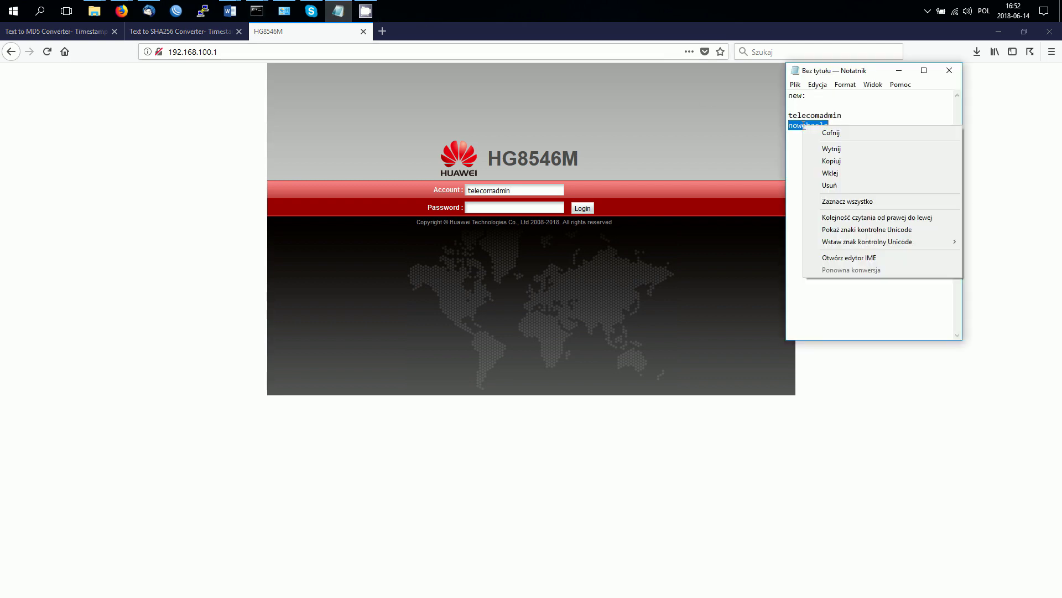
pyautogui.click(848, 161)
# Step: Paste the new password into the login page's Password field and submit the telecomadmin login
pyautogui.click(515, 207)
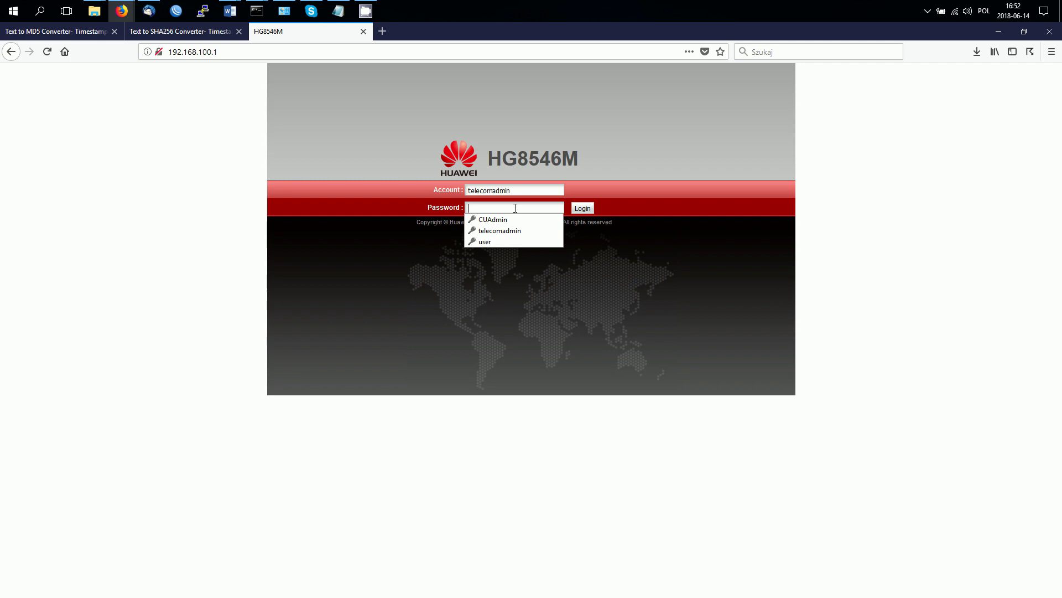
pyautogui.hotkey('ctrl', 'v')
pyautogui.press('Return')
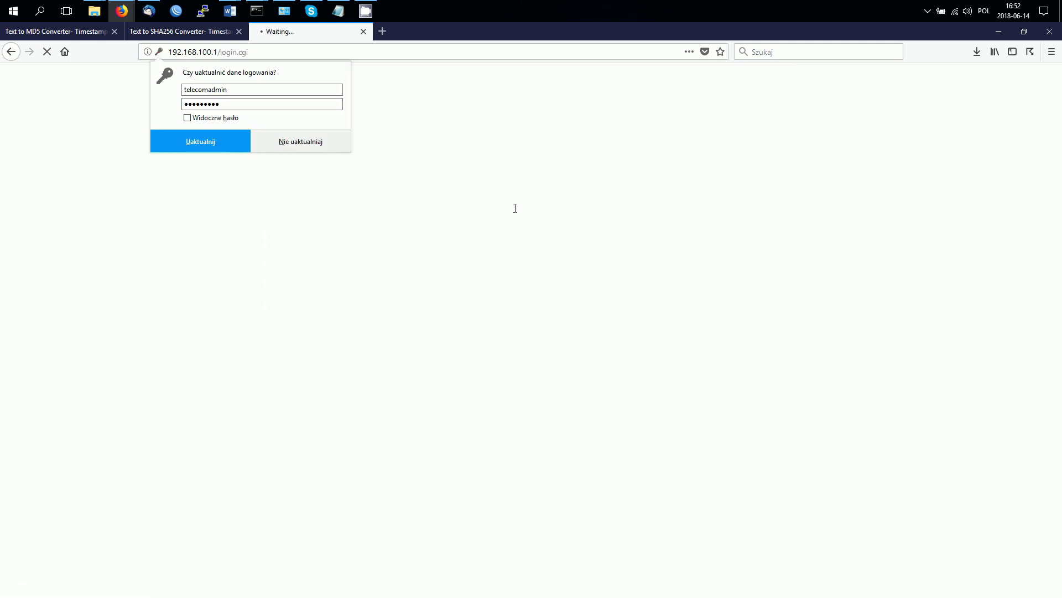